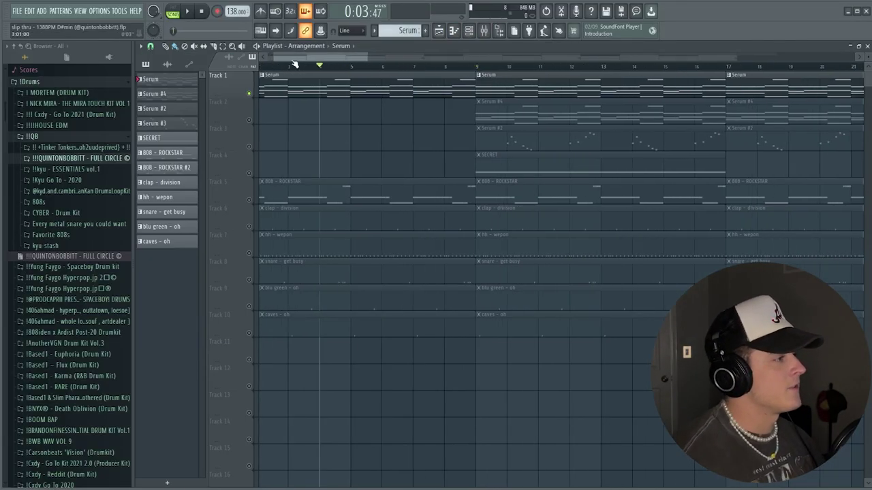
Move the song position back to bar 2 on the playlist timeline
{"action": "left_click", "coordinate": [295, 64]}
Open the Channel rack and browse Serum's preset menu (CYBER 'pad - frozen'), then close Serum
{"action": "scroll", "coordinate": [242, 47], "scroll_direction": "up", "scroll_amount": 1}
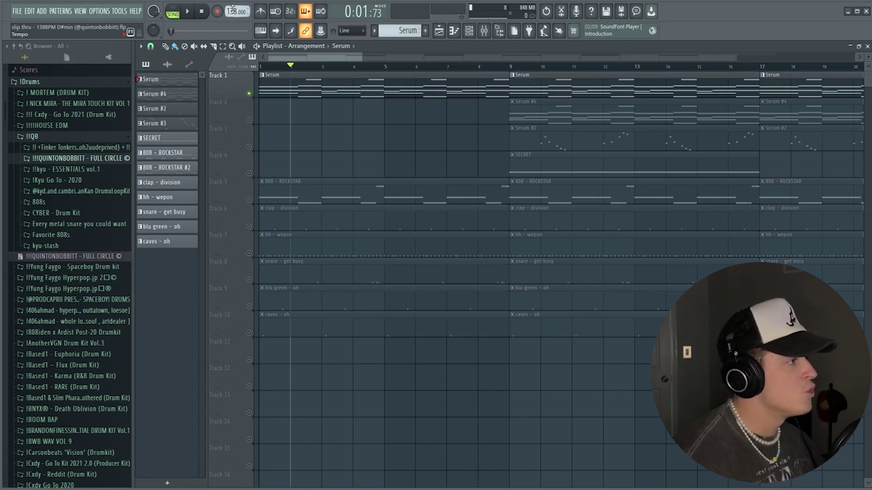
{"action": "left_click", "coordinate": [469, 30]}
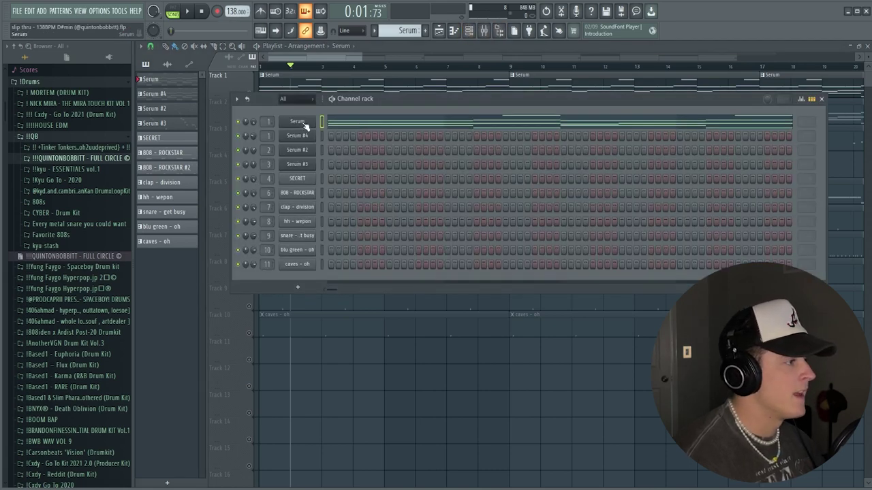
{"action": "left_click", "coordinate": [306, 122]}
{"action": "left_click_drag", "start_coordinate": [401, 53], "coordinate": [404, 65]}
{"action": "left_click", "coordinate": [498, 79]}
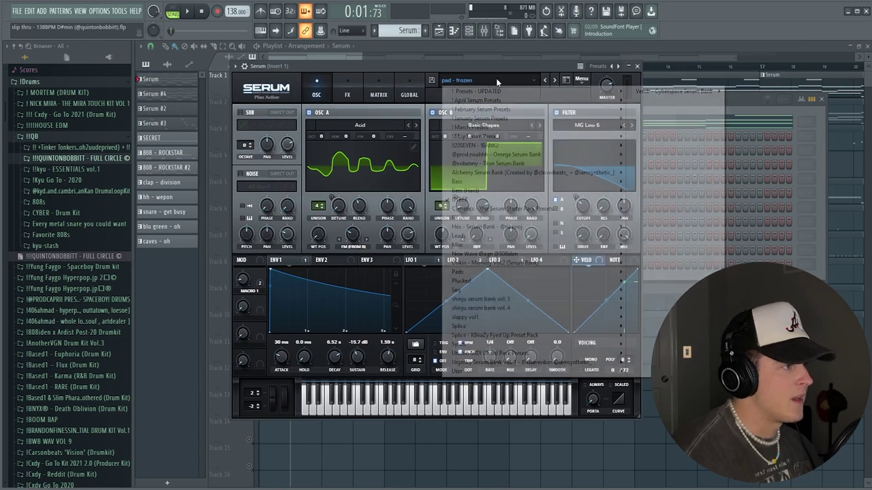
{"action": "mouse_move", "coordinate": [502, 199]}
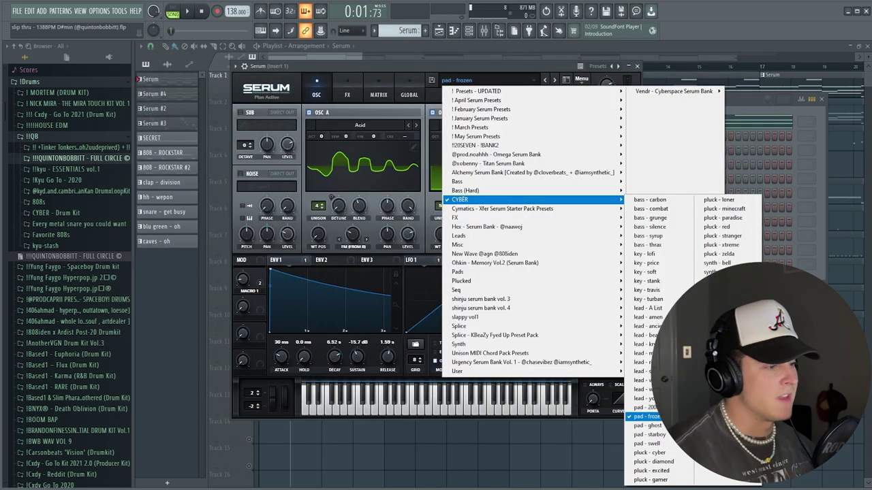
{"action": "left_click", "coordinate": [636, 66]}
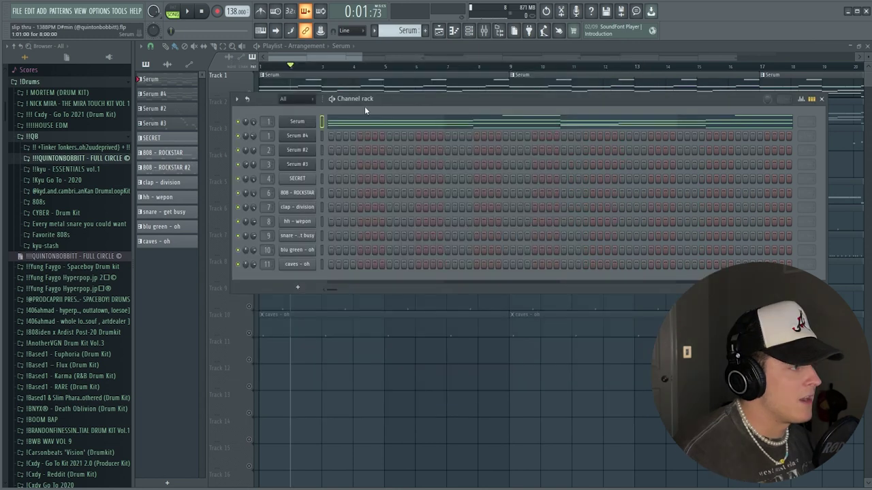
Reopen and close the Serum plugin, then open the Serum pattern in the piano roll
{"action": "left_click", "coordinate": [303, 125]}
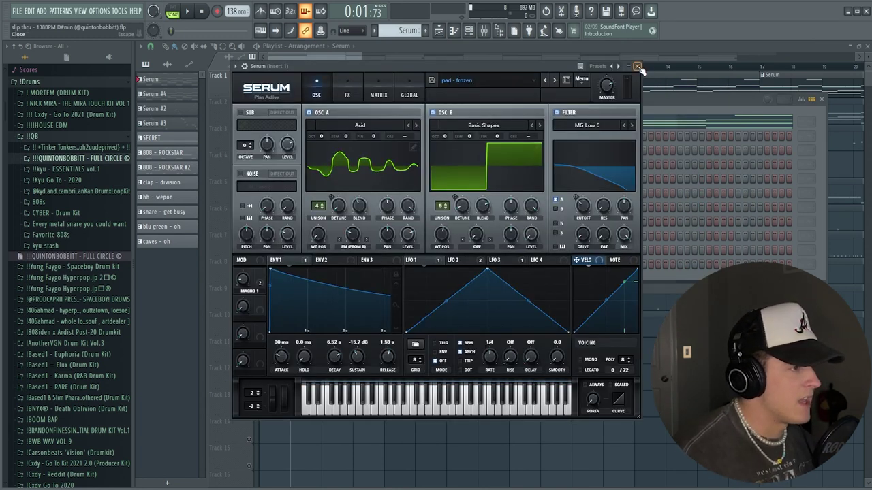
{"action": "left_click", "coordinate": [638, 67]}
{"action": "left_click", "coordinate": [378, 128]}
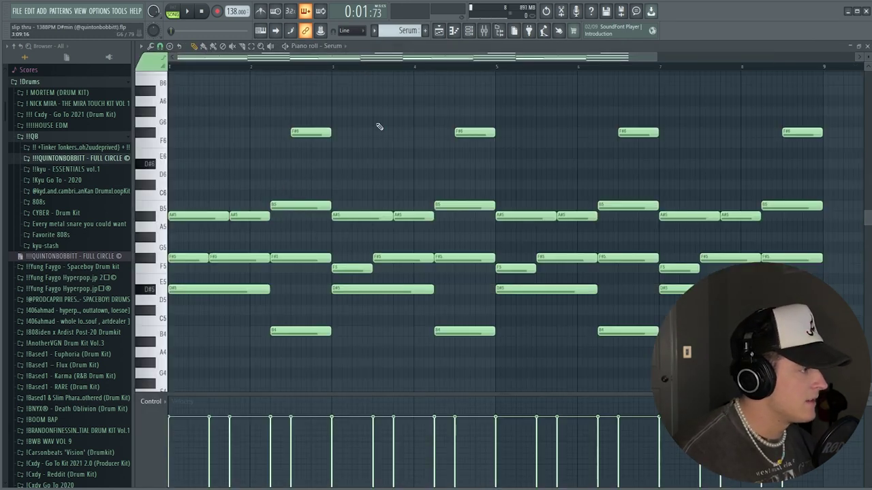
Apply D# Minor Natural (Aeolian) scale highlighting from the piano roll's View options
{"action": "left_click", "coordinate": [144, 46]}
{"action": "mouse_move", "coordinate": [182, 96]}
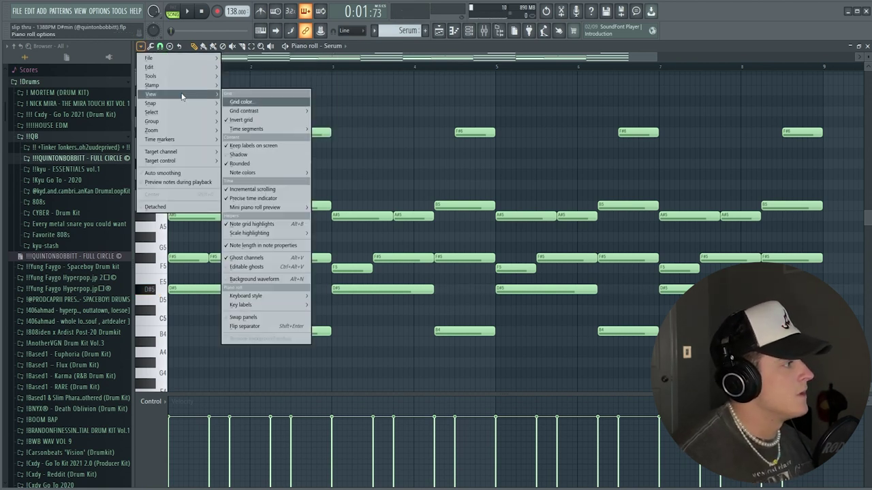
{"action": "mouse_move", "coordinate": [251, 233]}
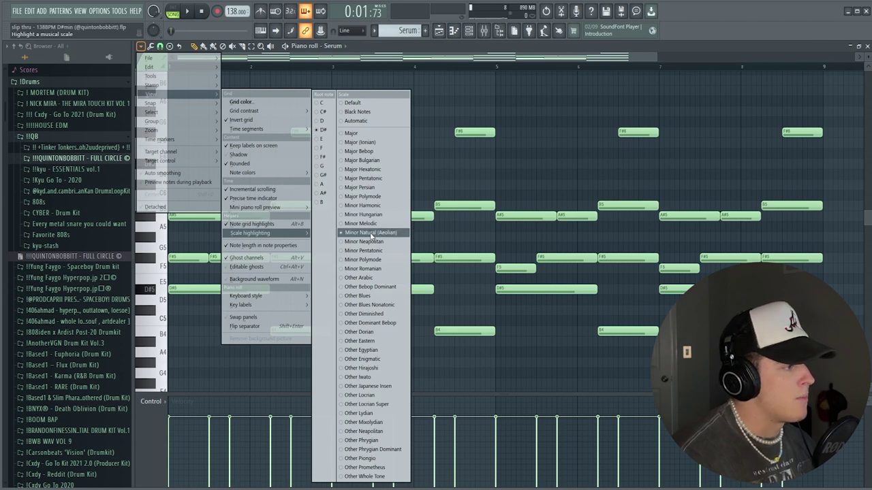
{"action": "left_click", "coordinate": [435, 159]}
{"action": "scroll", "coordinate": [239, 247], "scroll_direction": "up", "scroll_amount": 3}
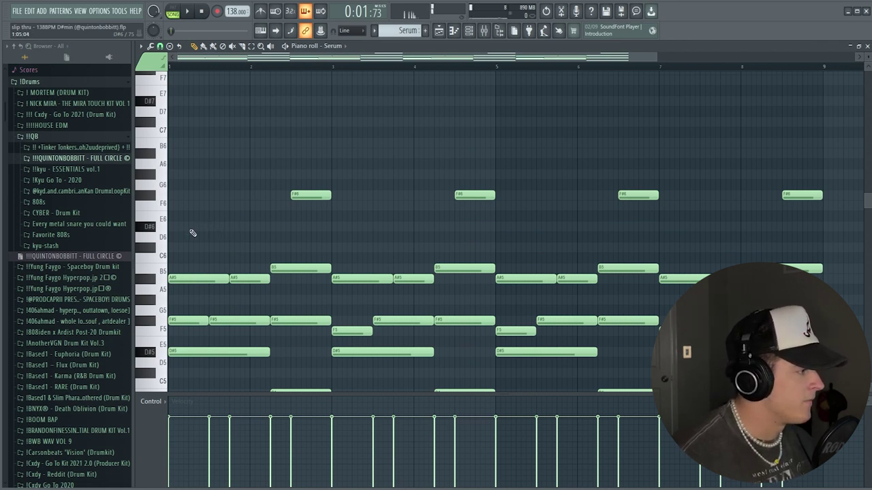
{"action": "left_click", "coordinate": [185, 226]}
{"action": "left_click", "coordinate": [180, 205]}
{"action": "left_click", "coordinate": [176, 195]}
{"action": "left_click", "coordinate": [176, 174]}
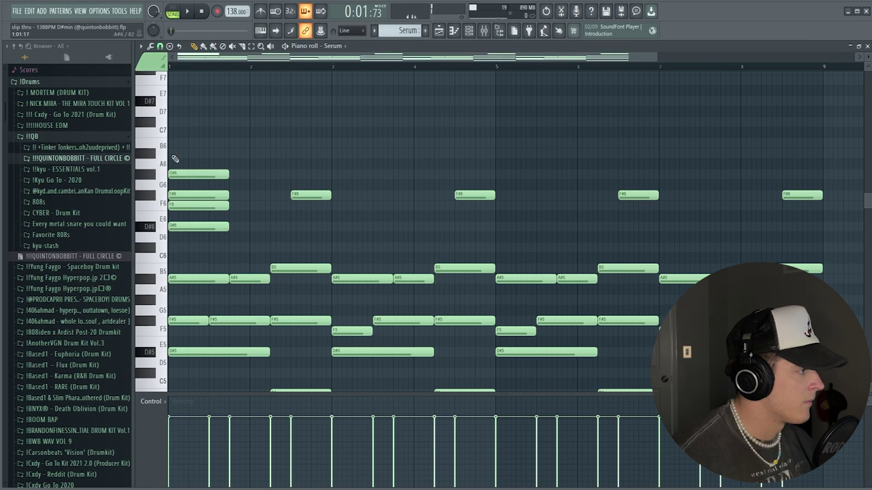
{"action": "left_click", "coordinate": [176, 152]}
{"action": "left_click", "coordinate": [176, 142]}
{"action": "left_click", "coordinate": [177, 121]}
{"action": "left_click", "coordinate": [179, 100]}
{"action": "left_click_drag", "start_coordinate": [238, 257], "coordinate": [180, 81]}
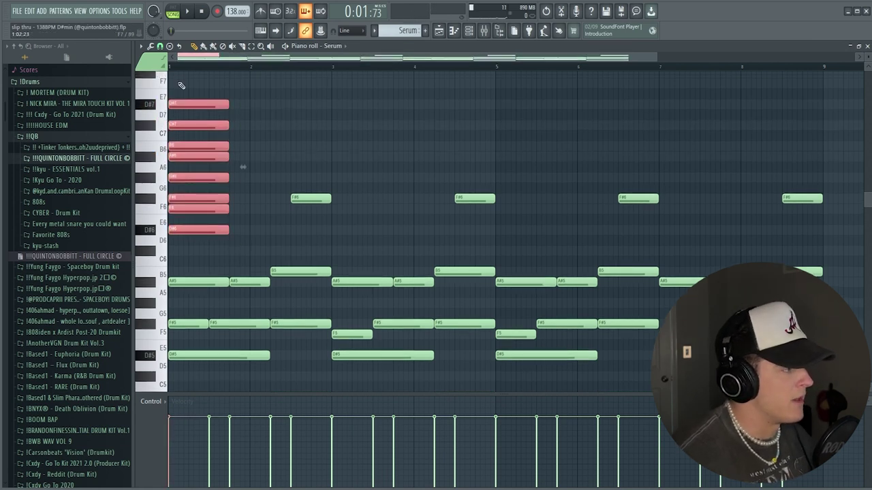
{"action": "key", "text": "Delete"}
{"action": "key", "text": "ctrl+z"}
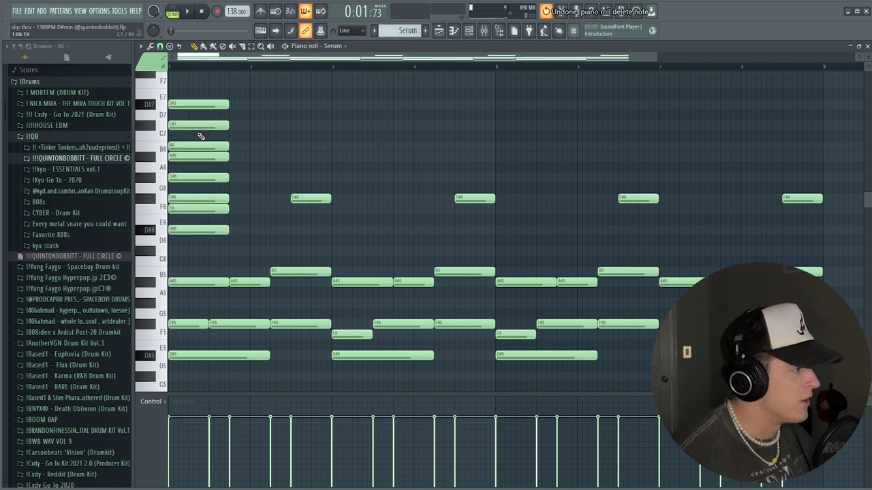
{"action": "key", "text": "ctrl+z"}
{"action": "key", "text": "ctrl+z"}
{"action": "scroll", "coordinate": [202, 255], "scroll_direction": "down", "scroll_amount": 3}
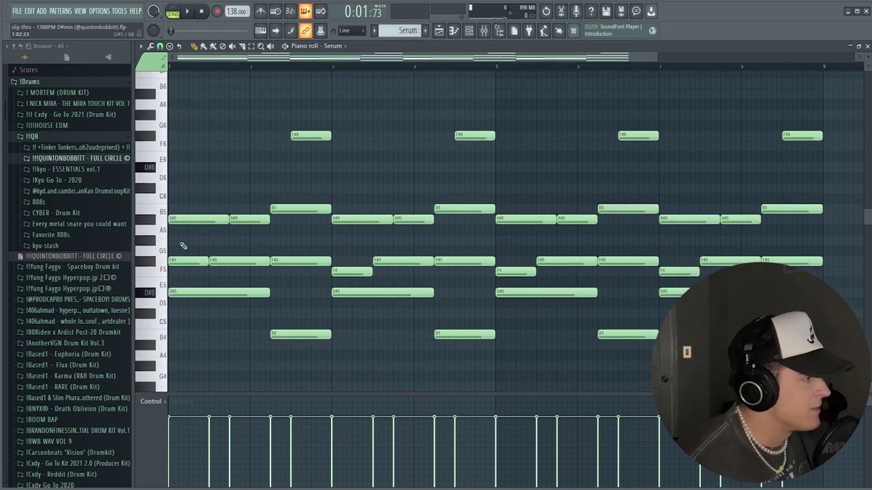
{"action": "scroll", "coordinate": [183, 245], "scroll_direction": "up", "scroll_amount": 2}
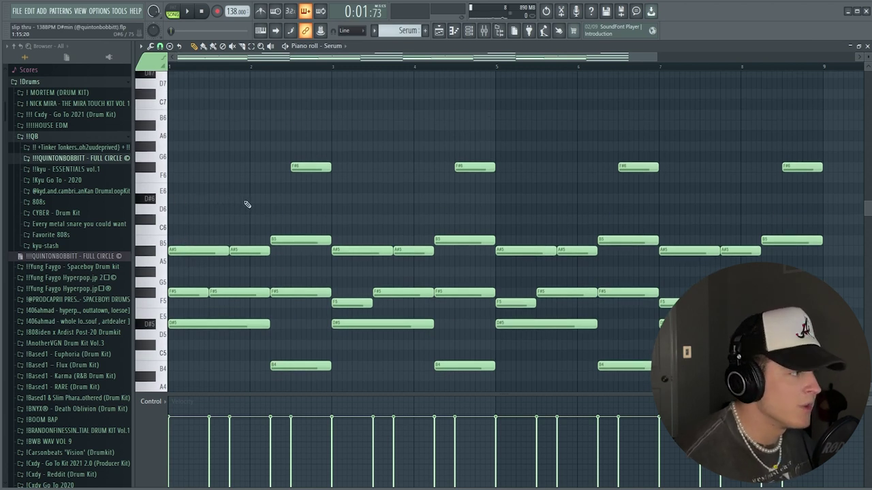
{"action": "left_click", "coordinate": [176, 198]}
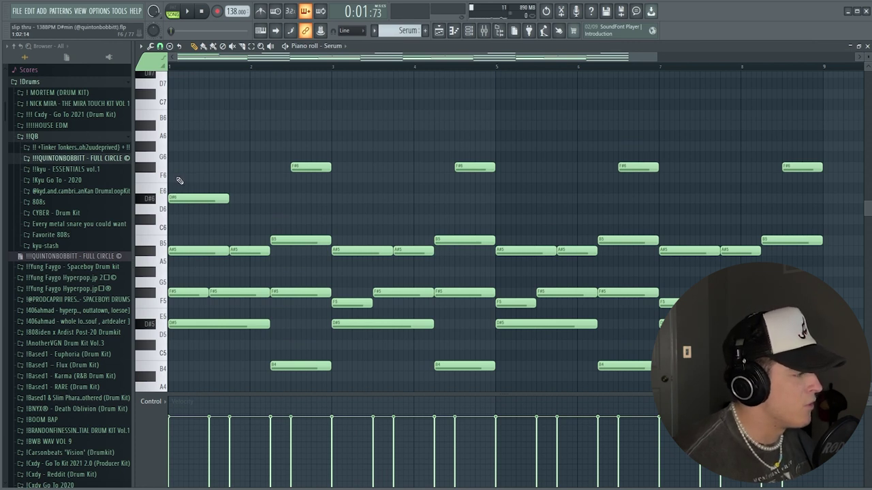
{"action": "left_click", "coordinate": [186, 169]}
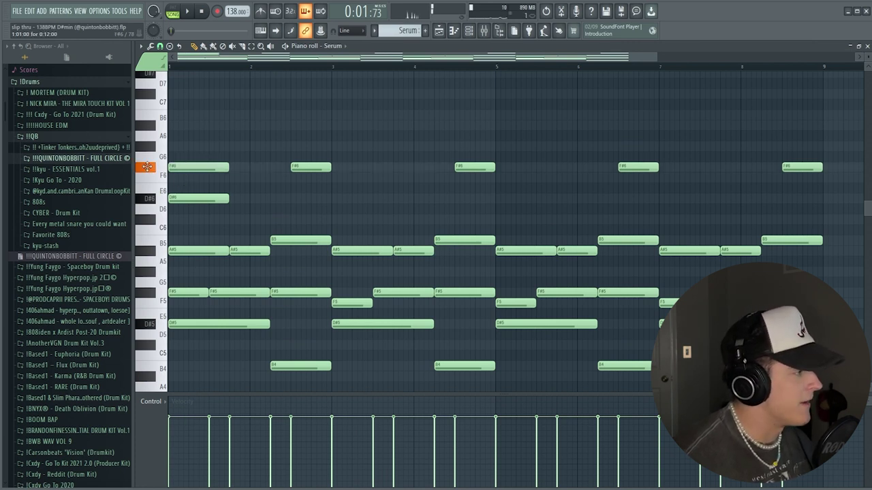
{"action": "left_click", "coordinate": [182, 128]}
{"action": "scroll", "coordinate": [198, 225], "scroll_direction": "up", "scroll_amount": 2}
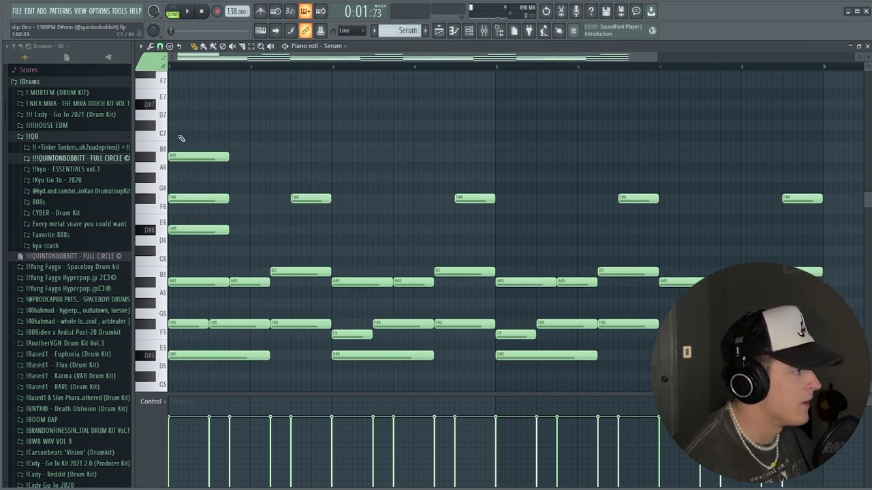
{"action": "left_click", "coordinate": [182, 127]}
{"action": "right_click", "coordinate": [192, 124]}
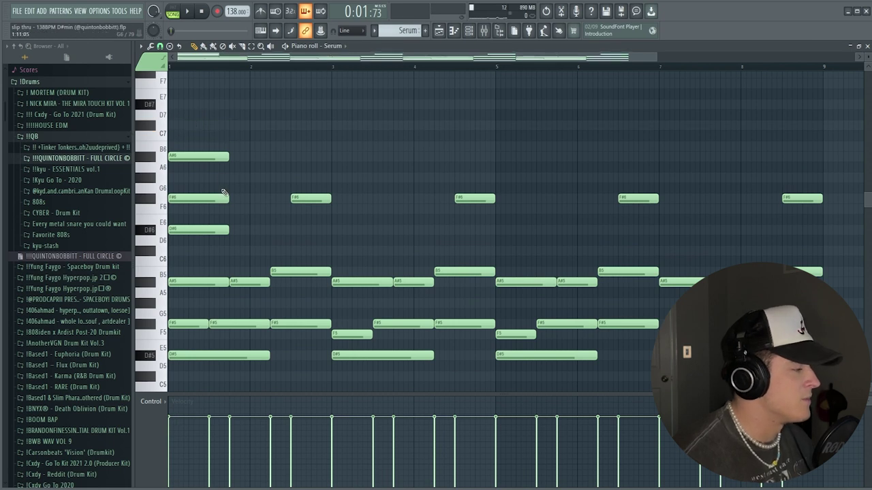
{"action": "right_click", "coordinate": [197, 157]}
{"action": "right_click", "coordinate": [198, 199]}
{"action": "right_click", "coordinate": [197, 229]}
{"action": "scroll", "coordinate": [184, 250], "scroll_direction": "down", "scroll_amount": 1}
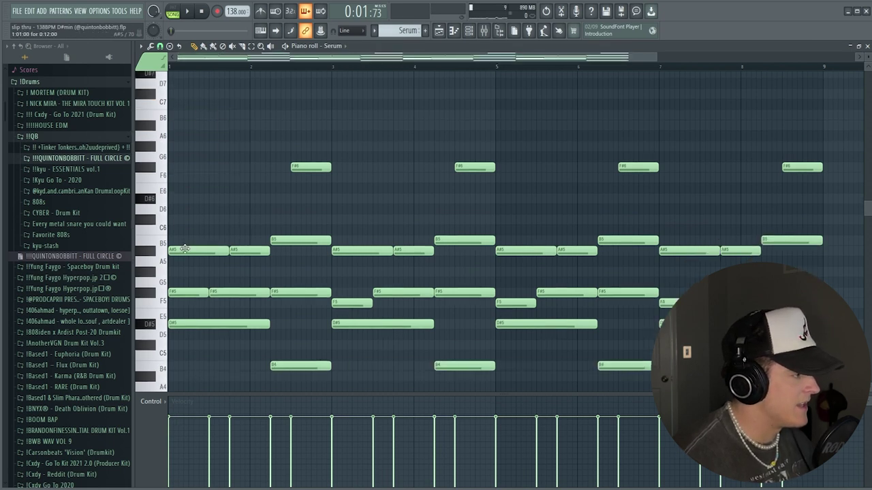
{"action": "scroll", "coordinate": [191, 218], "scroll_direction": "down", "scroll_amount": 4}
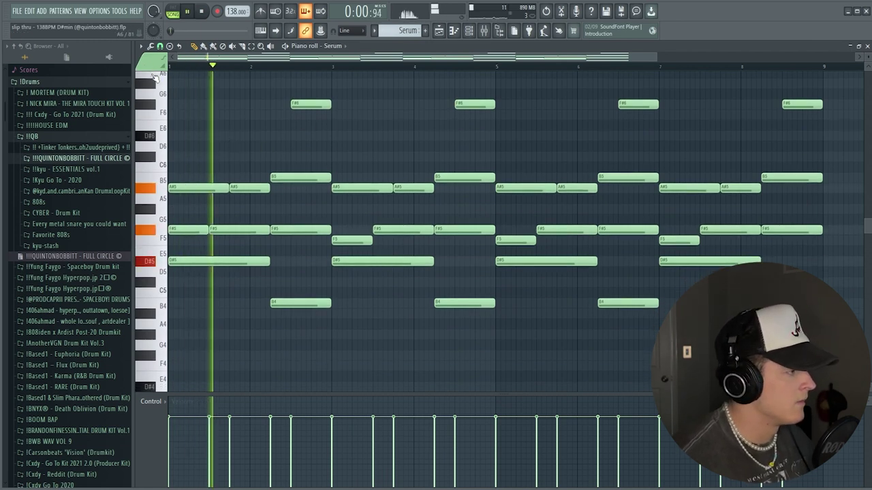
Stop playback, lower the first F#5 note to F5, and audition the pattern
{"action": "key", "text": "space"}
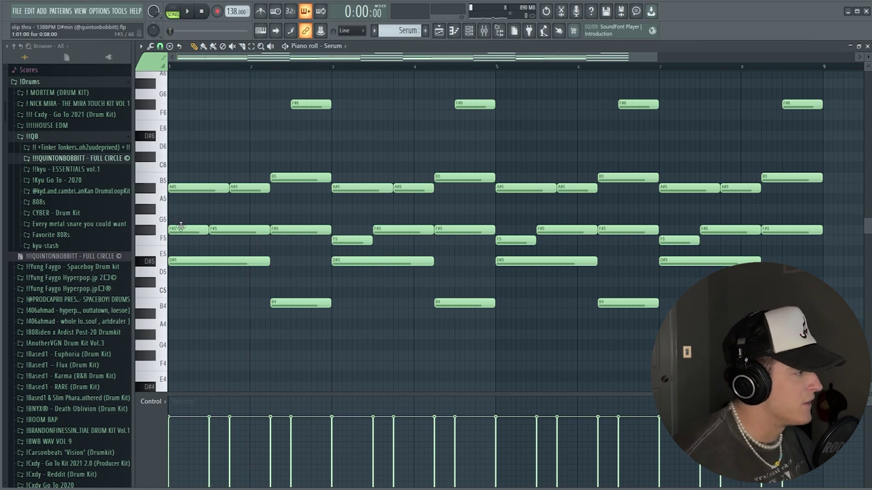
{"action": "left_click", "coordinate": [179, 228]}
{"action": "left_click_drag", "start_coordinate": [178, 235], "coordinate": [185, 234]}
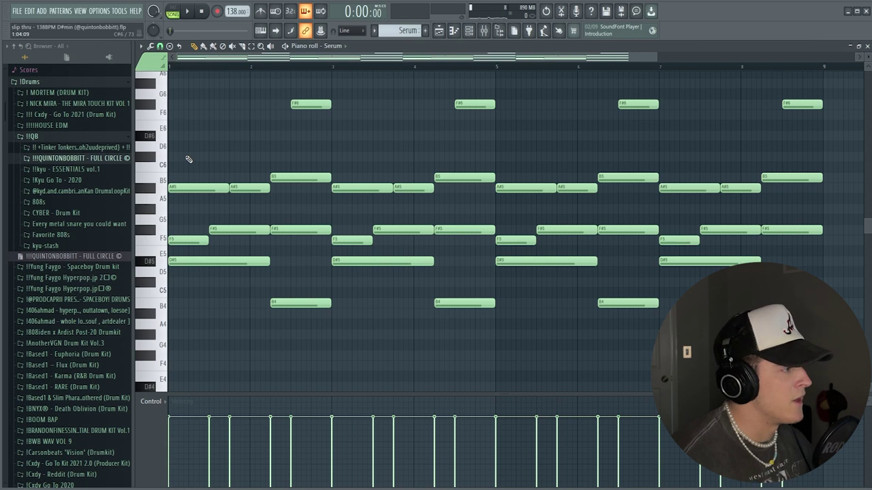
{"action": "key", "text": "space"}
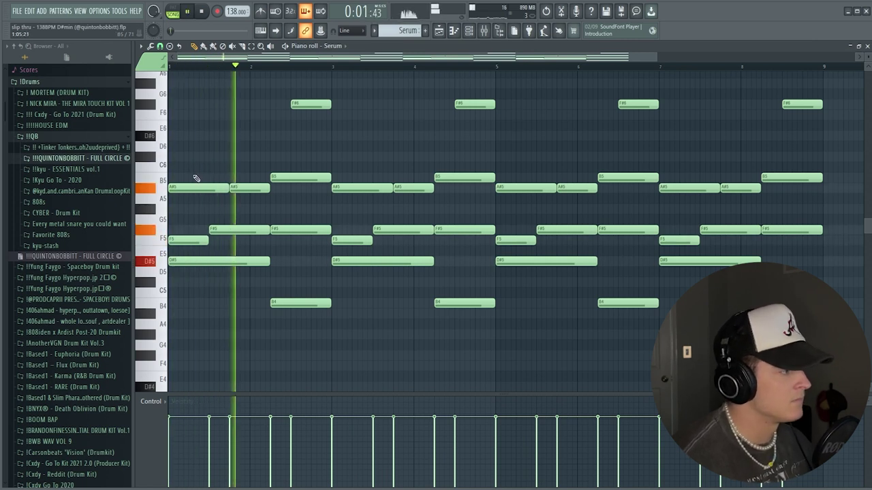
{"action": "key", "text": "space"}
Select and deselect the A#5/F#5 and B4/F#5/B5 notes, then replay the pattern
{"action": "left_click_drag", "start_coordinate": [268, 244], "coordinate": [246, 178]}
{"action": "left_click", "coordinate": [247, 157]}
{"action": "left_click_drag", "start_coordinate": [292, 335], "coordinate": [300, 175]}
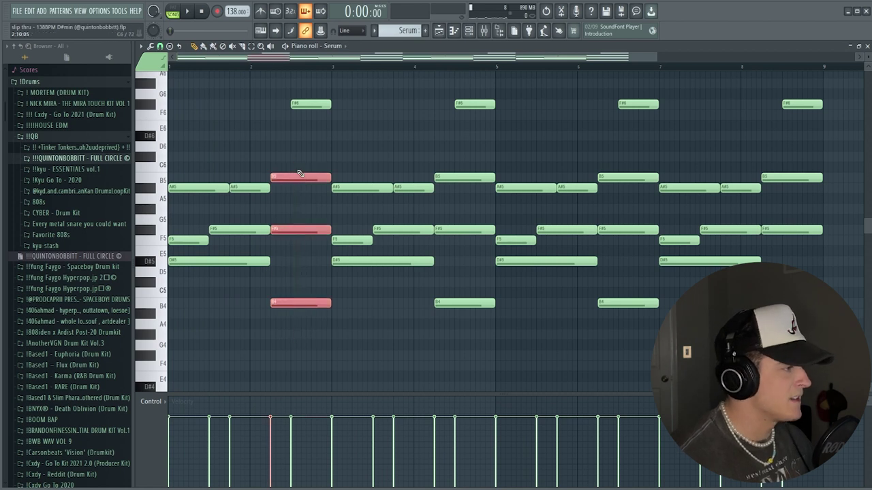
{"action": "left_click", "coordinate": [304, 211]}
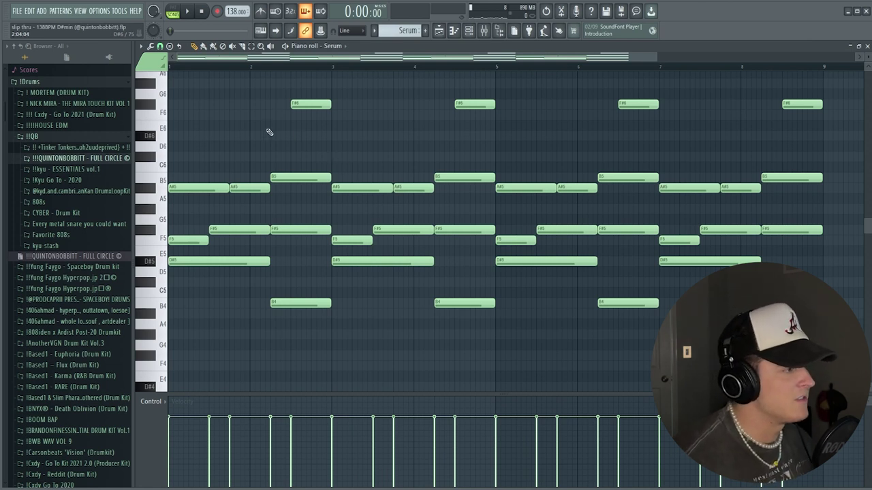
{"action": "scroll", "coordinate": [297, 66], "scroll_direction": "down", "scroll_amount": 4}
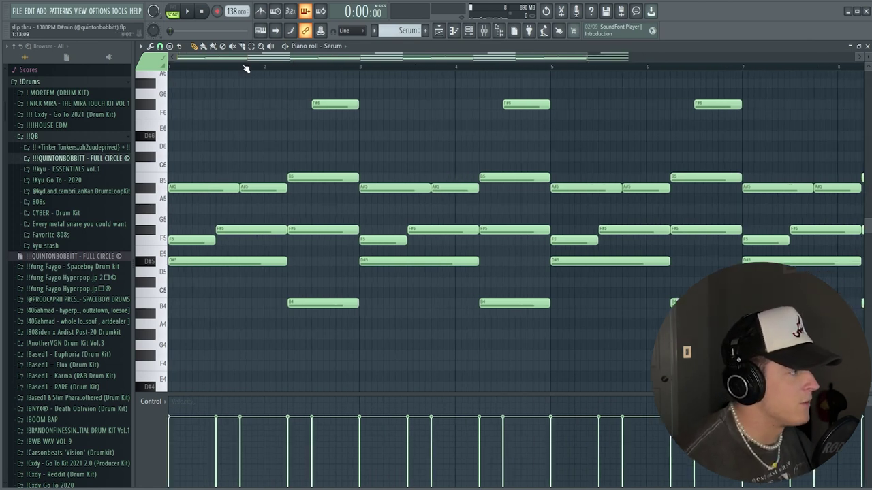
{"action": "key", "text": "space"}
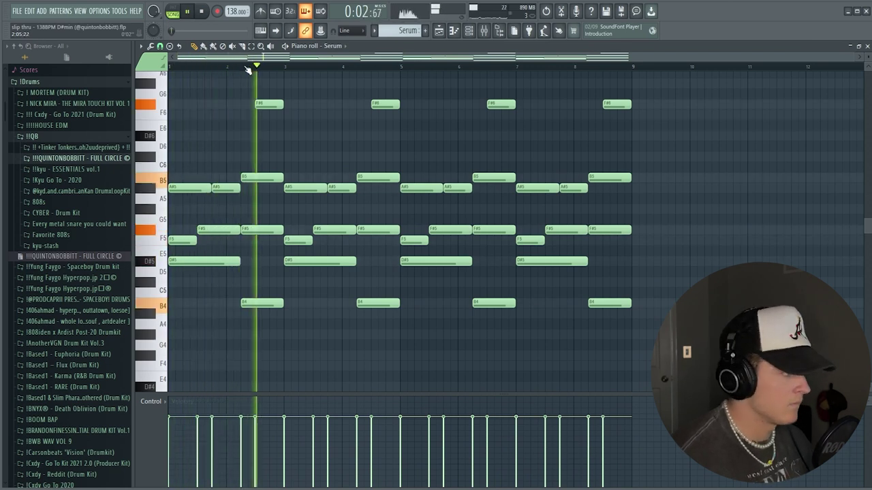
{"action": "key", "text": "space"}
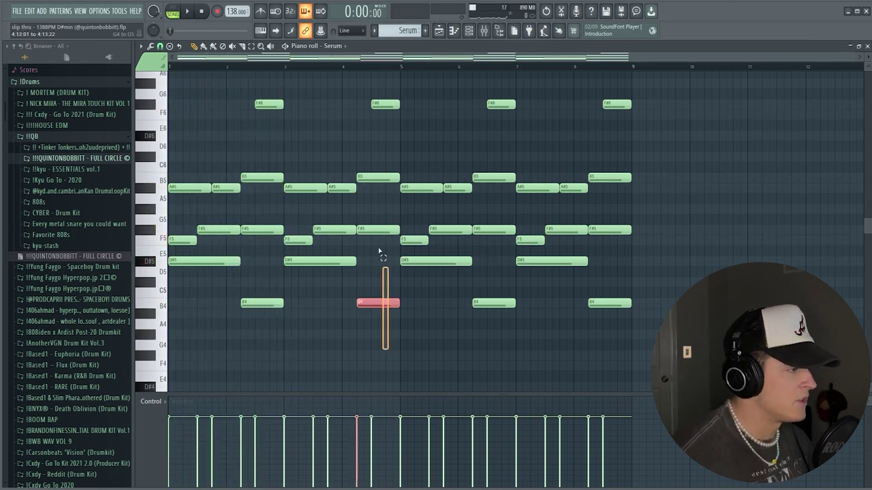
{"action": "left_click_drag", "start_coordinate": [380, 252], "coordinate": [432, 102]}
Open a Serum #4 clip from the playlist and browse its synth presets, then close it
{"action": "left_click", "coordinate": [440, 30]}
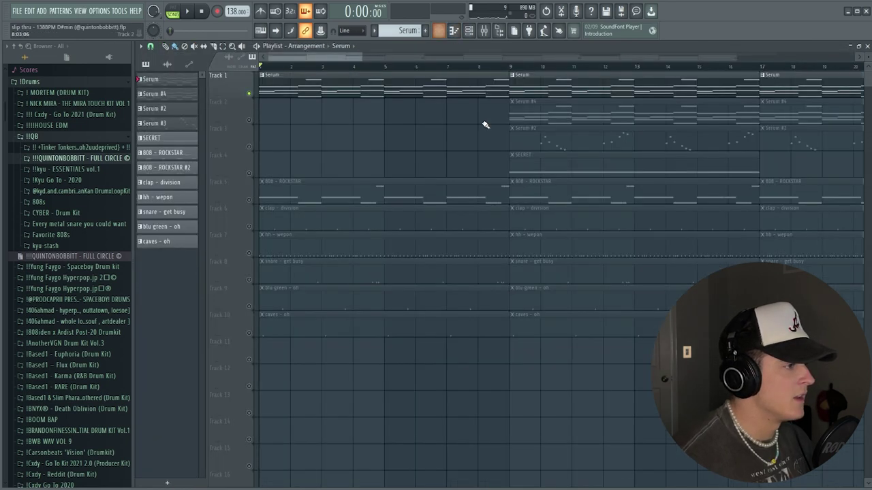
{"action": "double_click", "coordinate": [541, 102]}
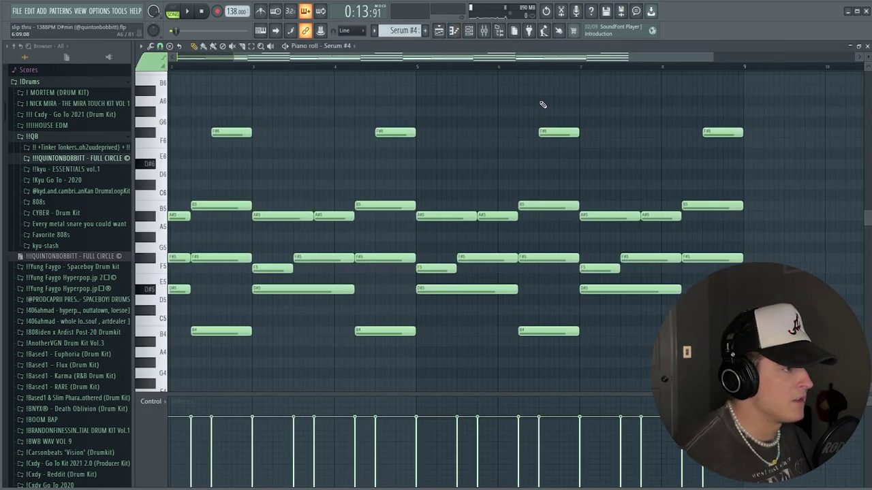
{"action": "left_click", "coordinate": [461, 80]}
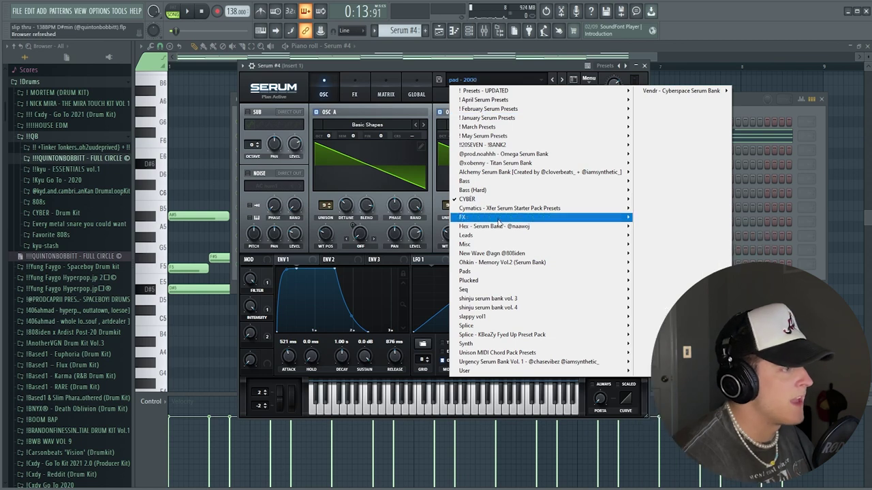
{"action": "mouse_move", "coordinate": [470, 199]}
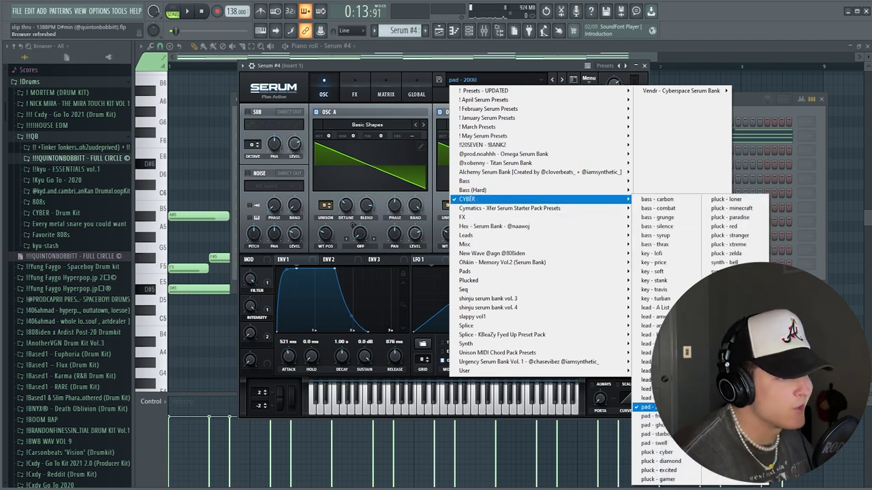
{"action": "left_click", "coordinate": [644, 67]}
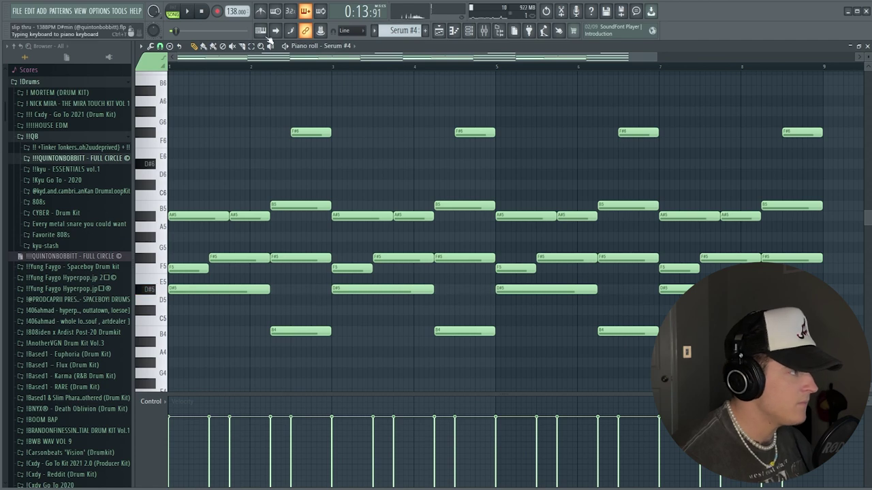
Select the first section's clips, audition the Serum #4 chords, then open the Serum #2 clip
{"action": "left_click", "coordinate": [440, 31]}
{"action": "scroll", "coordinate": [402, 68], "scroll_direction": "down", "scroll_amount": 3}
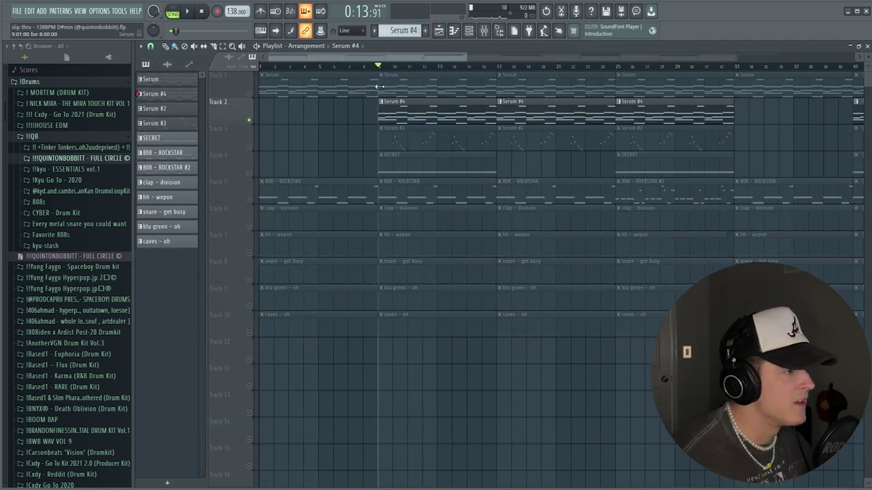
{"action": "left_click_drag", "start_coordinate": [289, 402], "coordinate": [327, 90]}
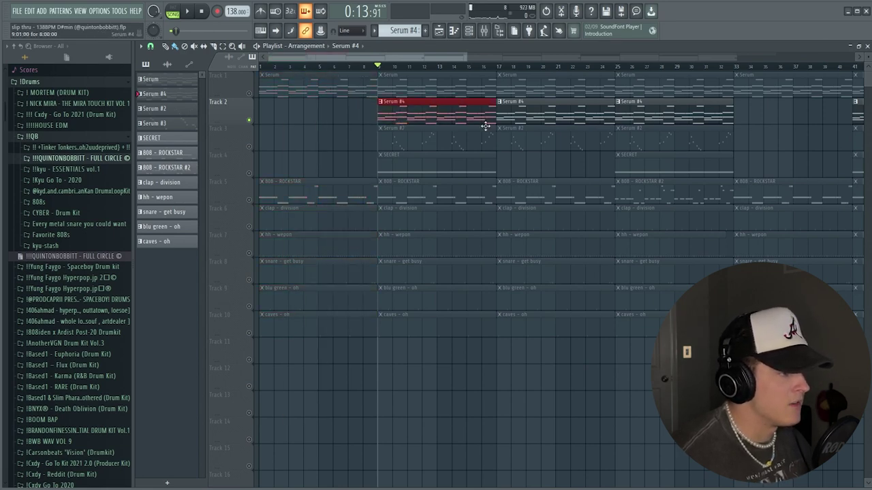
{"action": "double_click", "coordinate": [450, 116]}
{"action": "scroll", "coordinate": [249, 67], "scroll_direction": "down", "scroll_amount": 1}
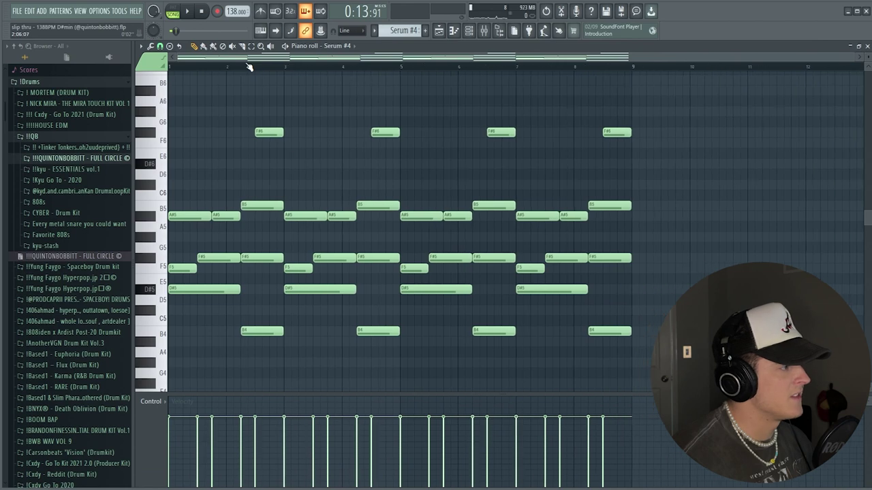
{"action": "key", "text": "space"}
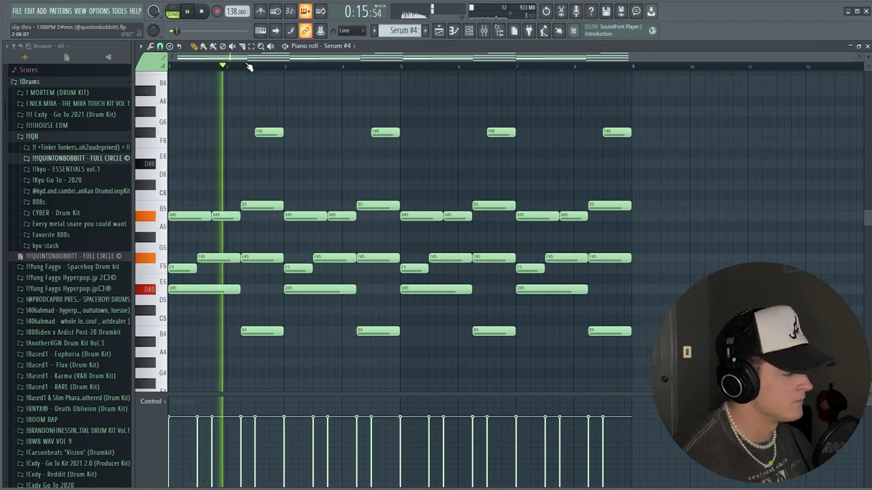
{"action": "key", "text": "space"}
{"action": "key", "text": "F5"}
{"action": "double_click", "coordinate": [411, 76]}
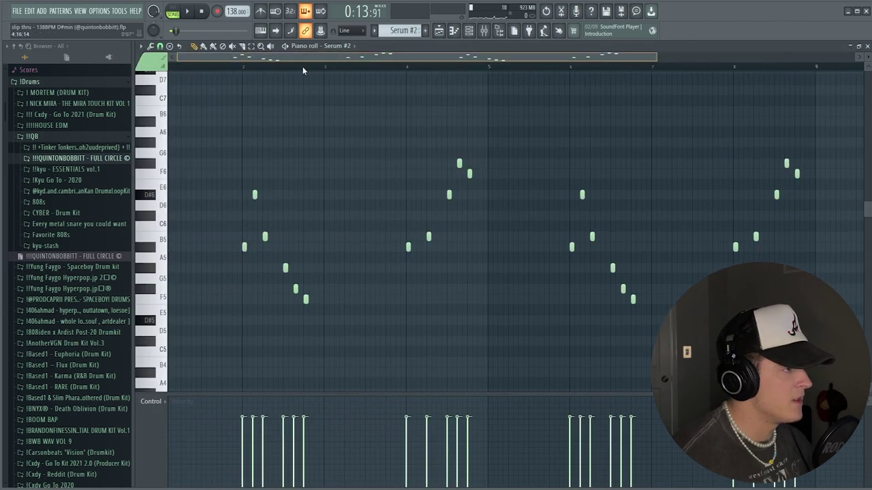
Open the Serum #2 clip on track 3 in the piano roll
{"action": "scroll", "coordinate": [411, 75], "scroll_direction": "left", "scroll_amount": 1}
{"action": "key", "text": "F6"}
{"action": "key", "text": "F5"}
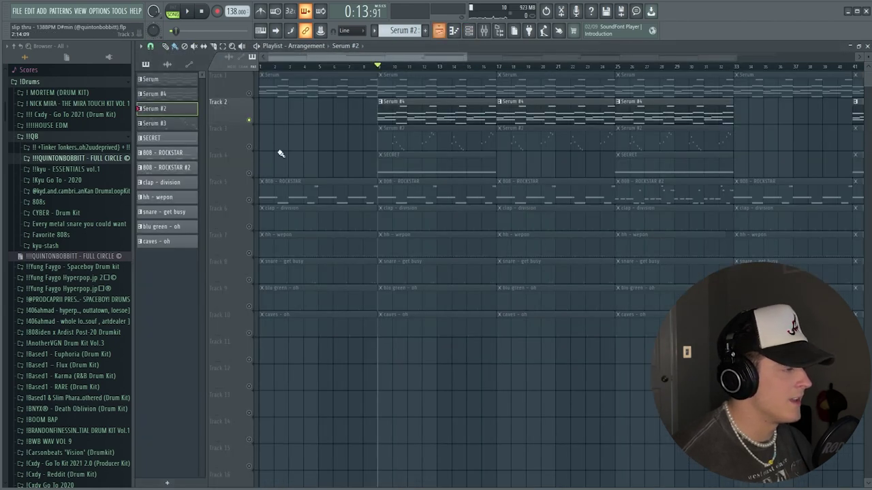
{"action": "double_click", "coordinate": [408, 141]}
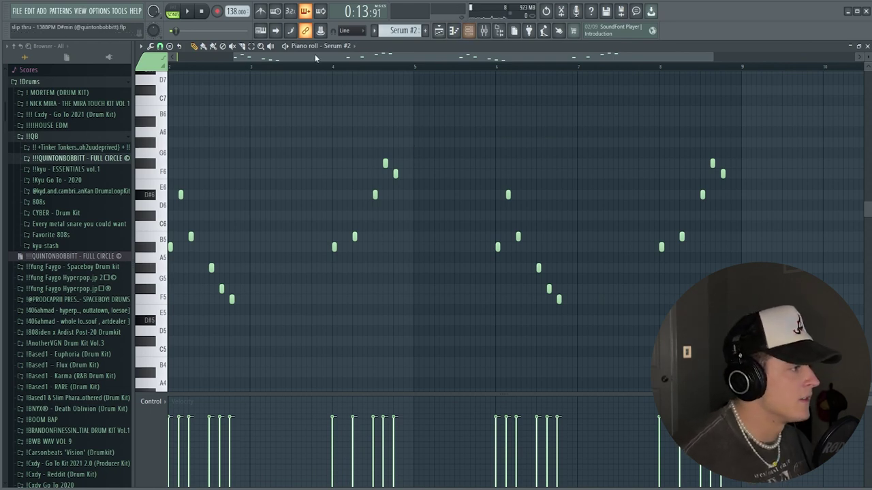
{"action": "scroll", "coordinate": [315, 58], "scroll_direction": "left", "scroll_amount": 1}
Browse the Serum #2 synth's CYBER preset bank and pick a preset
{"action": "left_click", "coordinate": [470, 30]}
{"action": "left_click", "coordinate": [505, 78]}
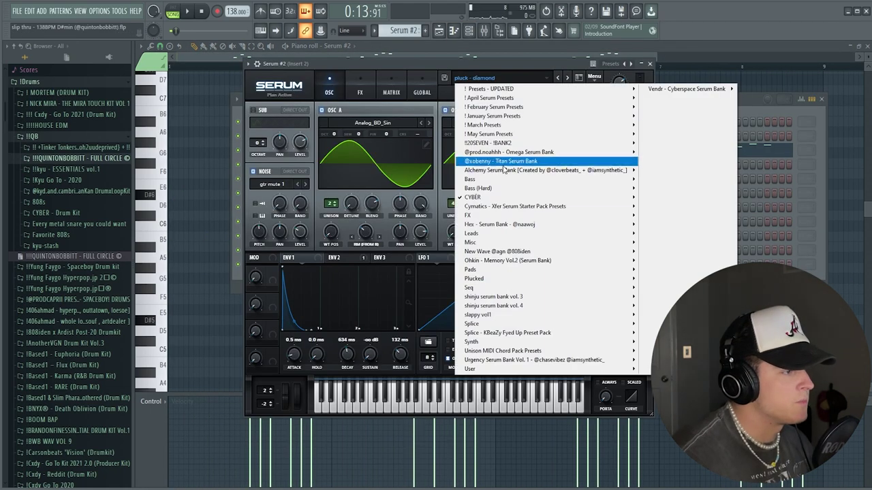
{"action": "mouse_move", "coordinate": [512, 197]}
{"action": "left_click", "coordinate": [709, 224]}
{"action": "left_click", "coordinate": [649, 63]}
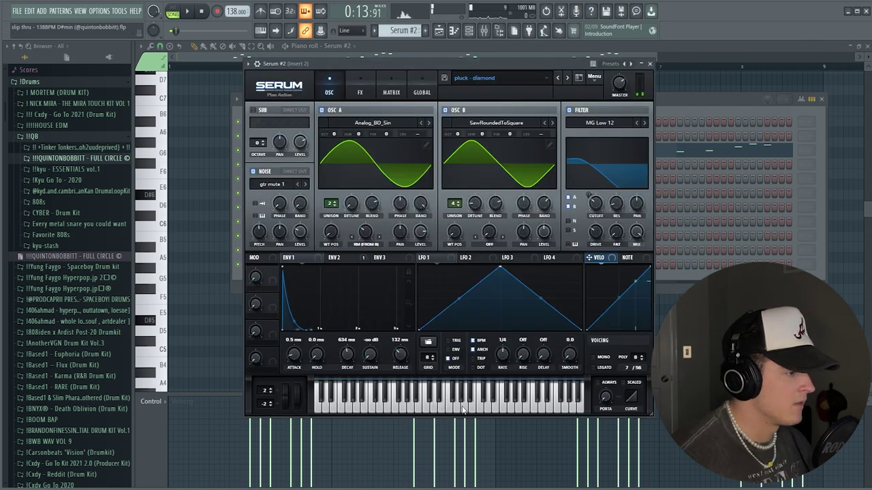
{"action": "key", "text": "Escape"}
{"action": "key", "text": "Escape"}
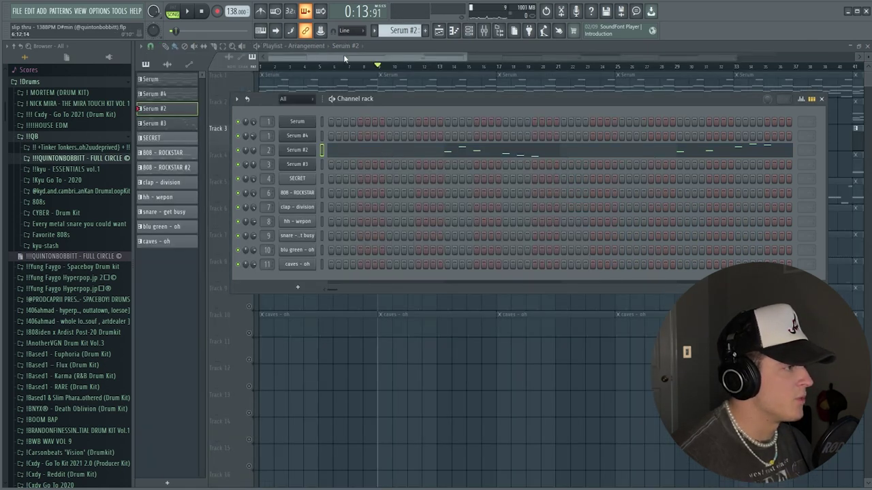
Play the Serum #2 melody and check its reverb and delay on Insert 2 in the Mixer
{"action": "left_click", "coordinate": [400, 158]}
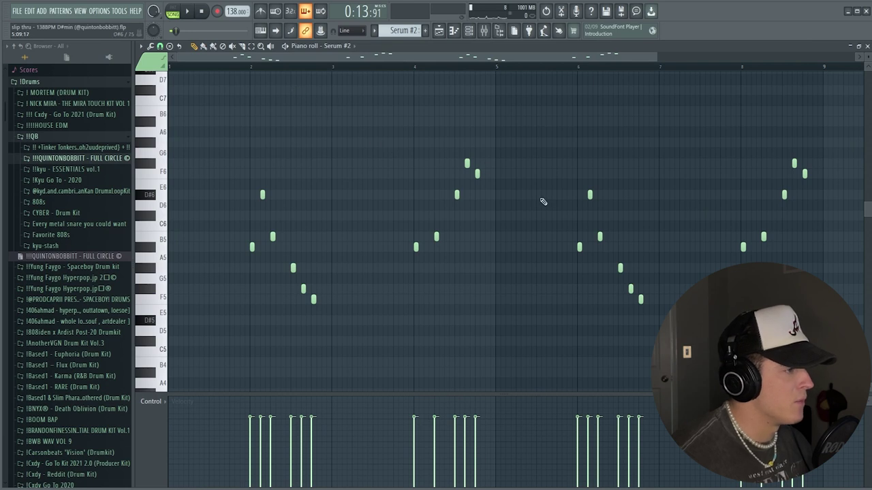
{"action": "key", "text": "space"}
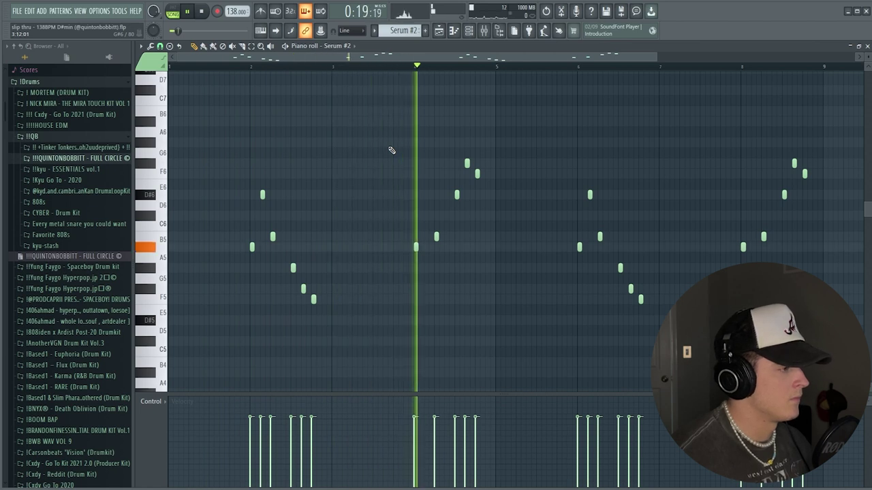
{"action": "key", "text": "space"}
{"action": "key", "text": "F9"}
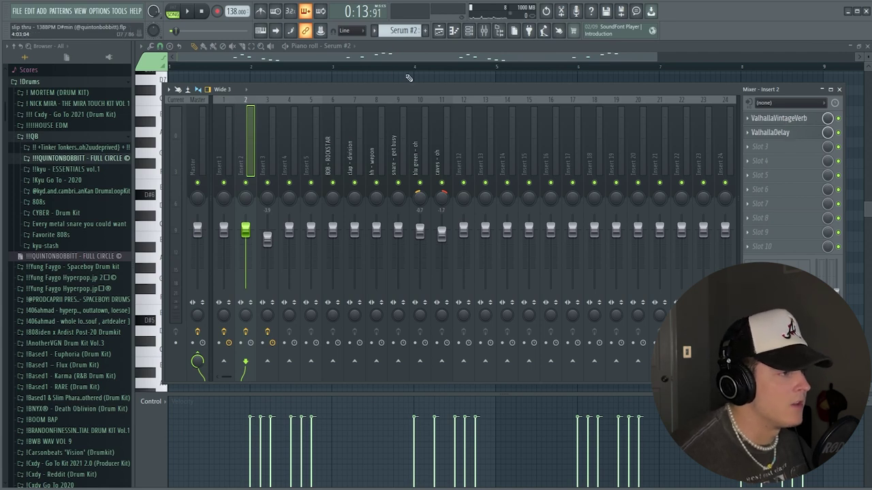
{"action": "key", "text": "F9"}
{"action": "left_click", "coordinate": [468, 30]}
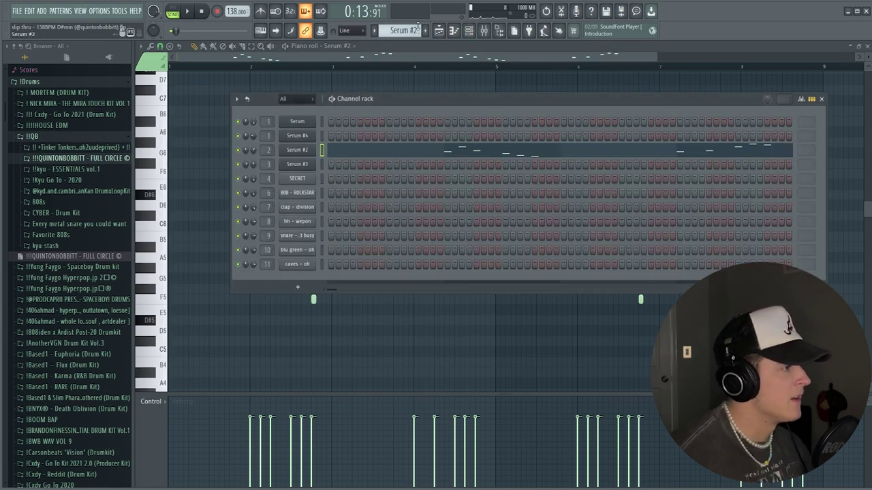
{"action": "scroll", "coordinate": [409, 30], "scroll_direction": "down", "scroll_amount": 1}
{"action": "left_click", "coordinate": [447, 31]}
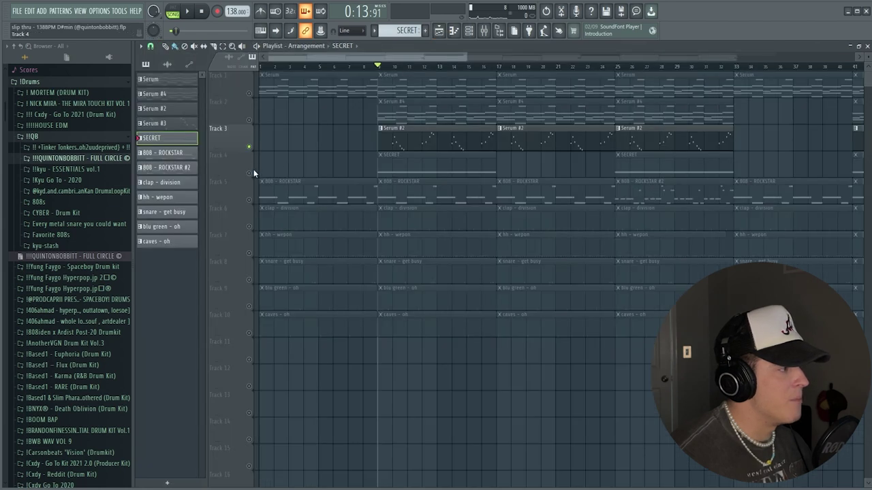
Open the SECRET pattern and select, then deselect, its first two D#4 notes
{"action": "key", "text": "F7"}
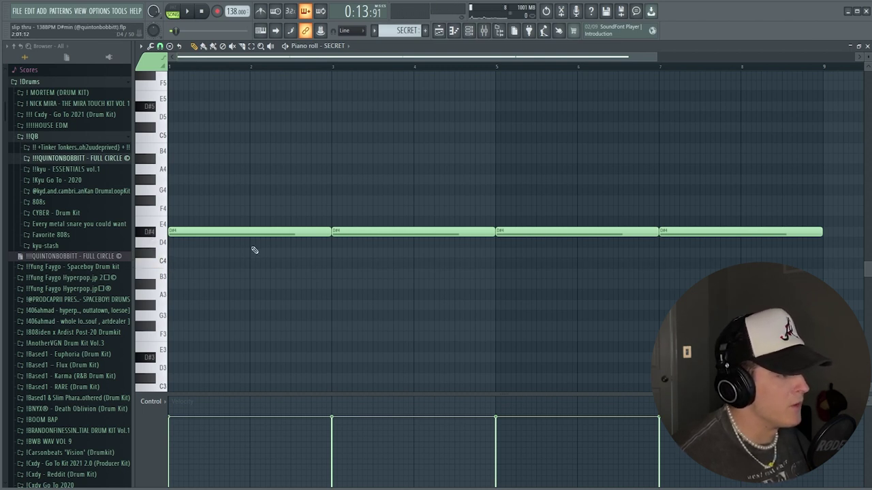
{"action": "left_click_drag", "start_coordinate": [214, 268], "coordinate": [400, 185]}
{"action": "left_click", "coordinate": [517, 308]}
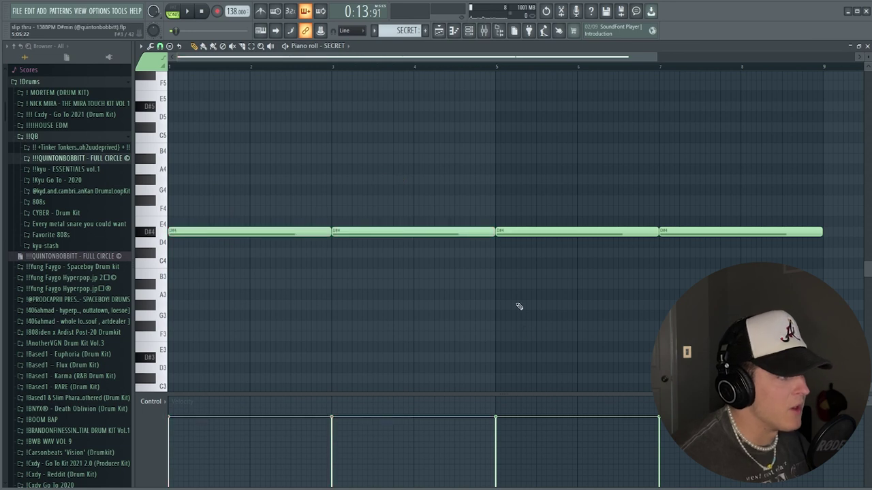
Play the arrangement from bar 9 in the Playlist, then stop it
{"action": "key", "text": "F5"}
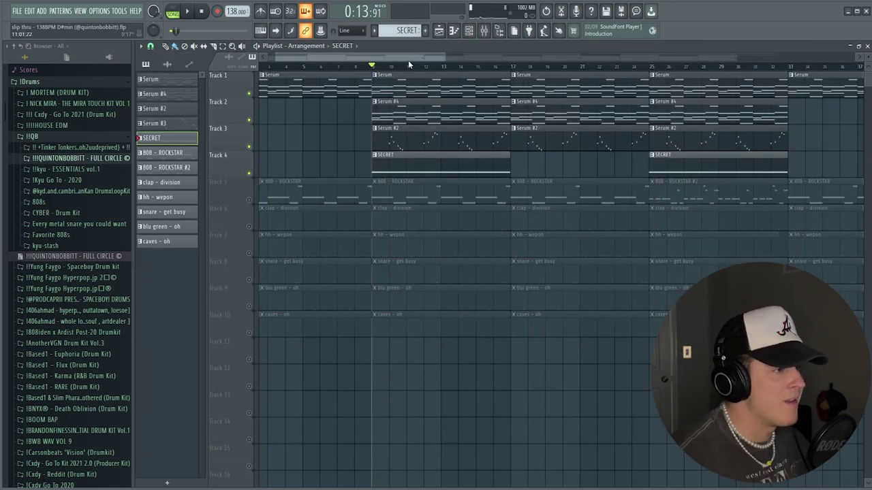
{"action": "key", "text": "space"}
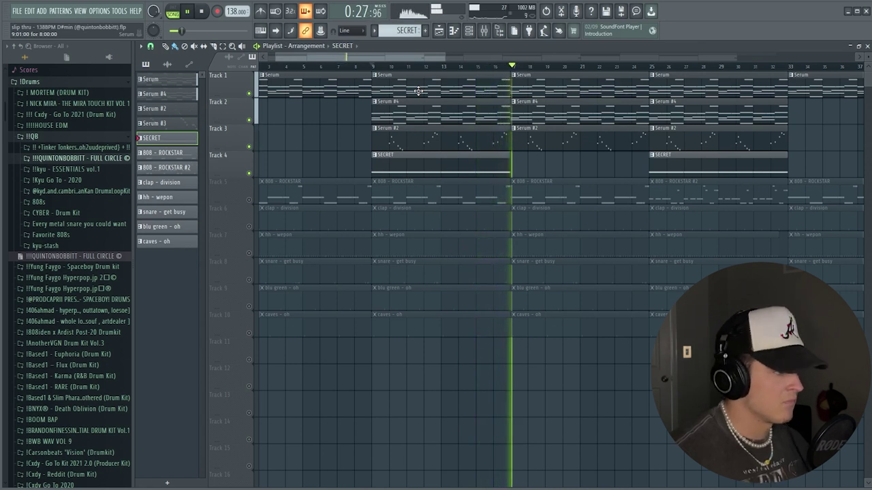
{"action": "key", "text": "space"}
Solo the clap - division track and expand the CYBER - Drum Kit browser folder
{"action": "scroll", "coordinate": [397, 68], "scroll_direction": "down", "scroll_amount": 2}
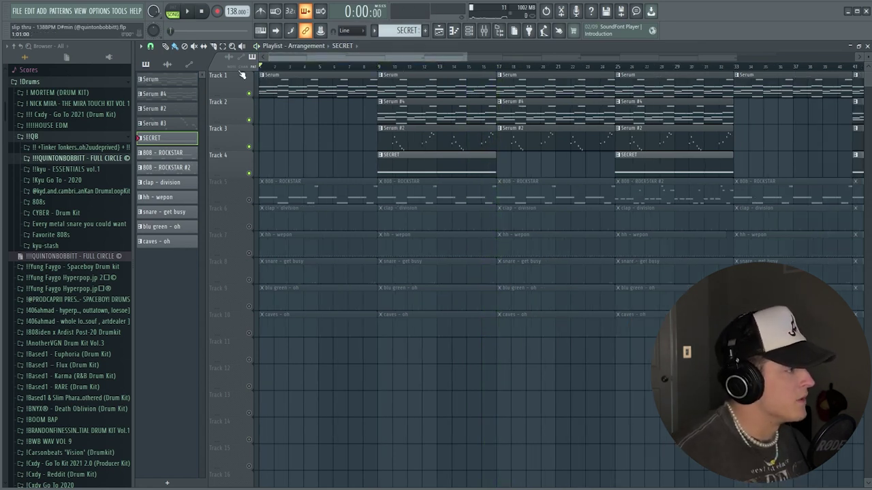
{"action": "right_click", "coordinate": [249, 227]}
{"action": "left_click", "coordinate": [58, 212]}
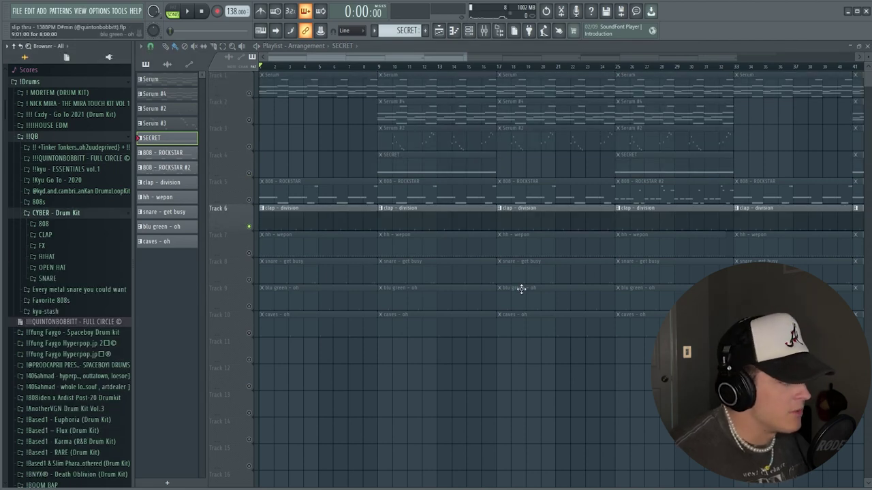
{"action": "scroll", "coordinate": [278, 72], "scroll_direction": "up", "scroll_amount": 2}
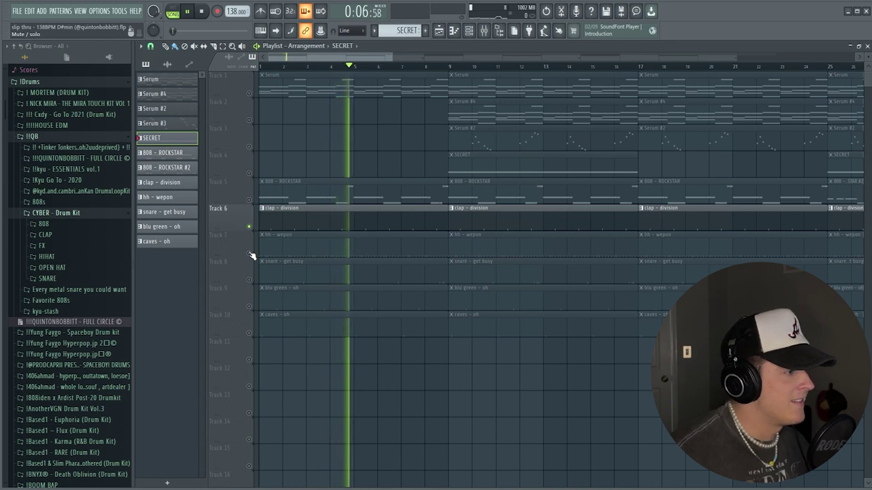
Unmute hh - wepon, snare, blu green and caves - oh, then stop and solo 808 - ROCKSTAR
{"action": "left_click", "coordinate": [249, 253]}
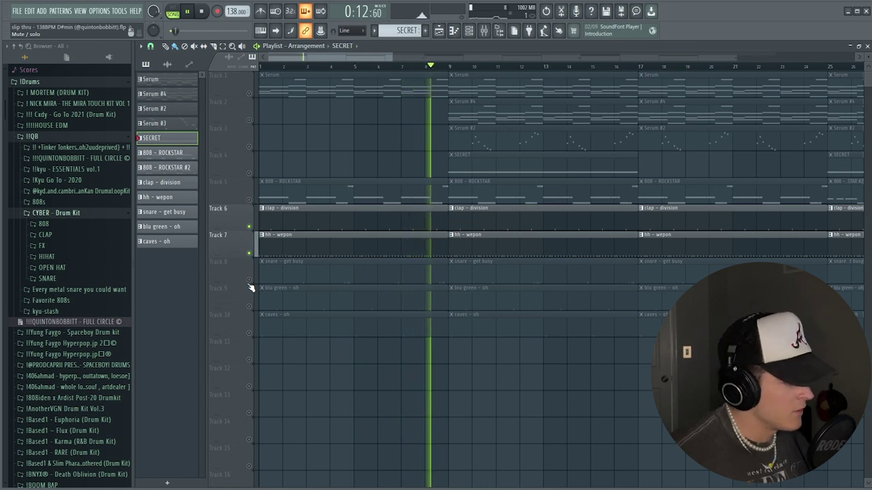
{"action": "left_click", "coordinate": [249, 280]}
{"action": "left_click", "coordinate": [249, 306]}
{"action": "left_click", "coordinate": [249, 333]}
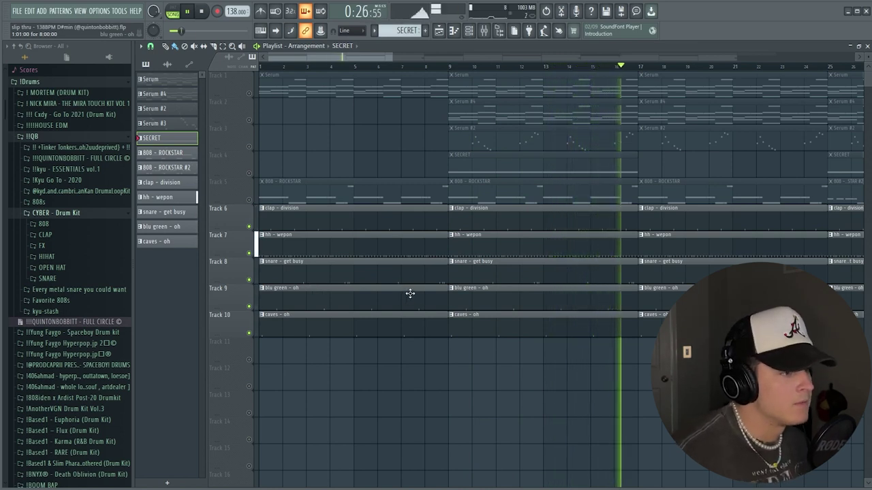
{"action": "key", "text": "space"}
{"action": "right_click", "coordinate": [248, 200]}
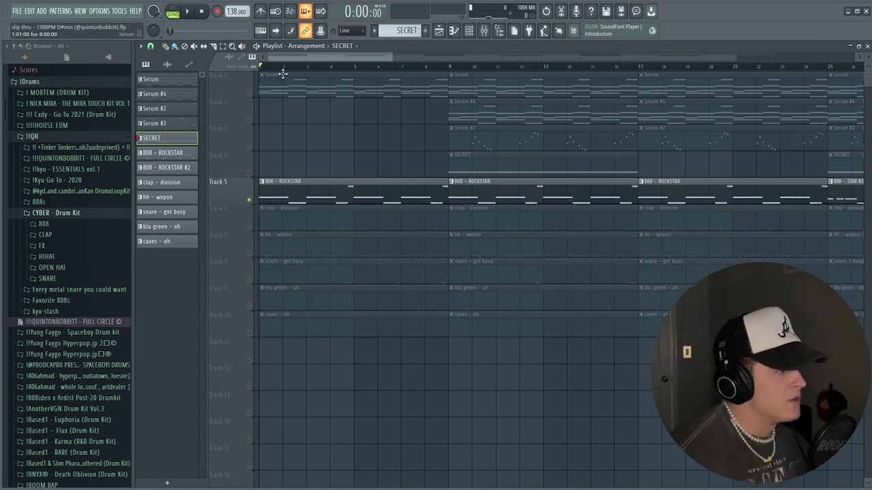
Inspect and close the 808 - ROCKSTAR sampler settings, hide the Channel rack, and play the solo
{"action": "scroll", "coordinate": [299, 57], "scroll_direction": "up", "scroll_amount": 3}
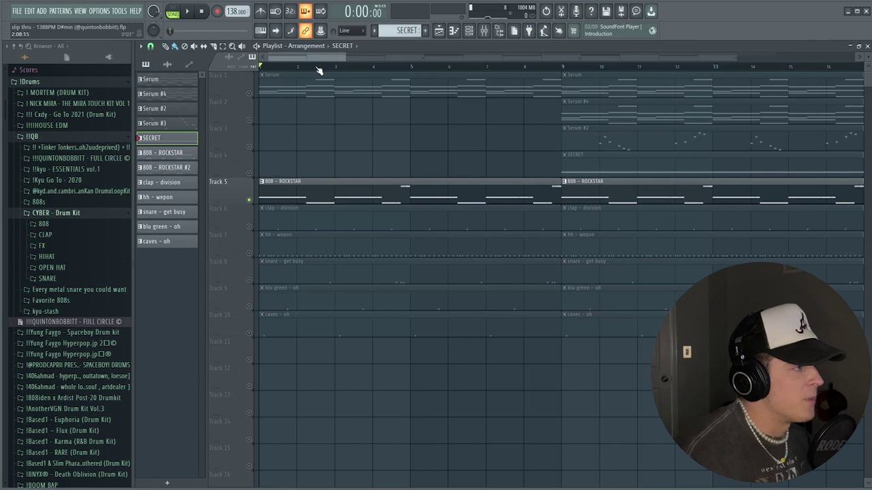
{"action": "scroll", "coordinate": [272, 54], "scroll_direction": "up", "scroll_amount": 2}
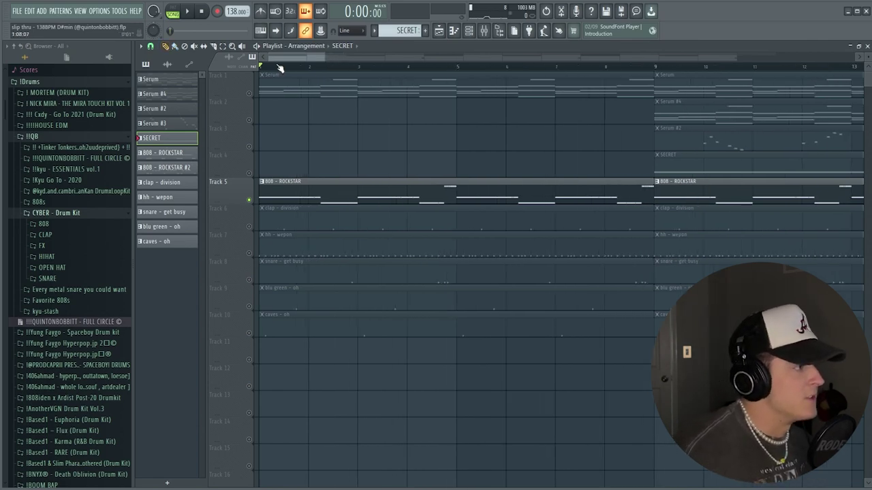
{"action": "scroll", "coordinate": [289, 71], "scroll_direction": "down", "scroll_amount": 2}
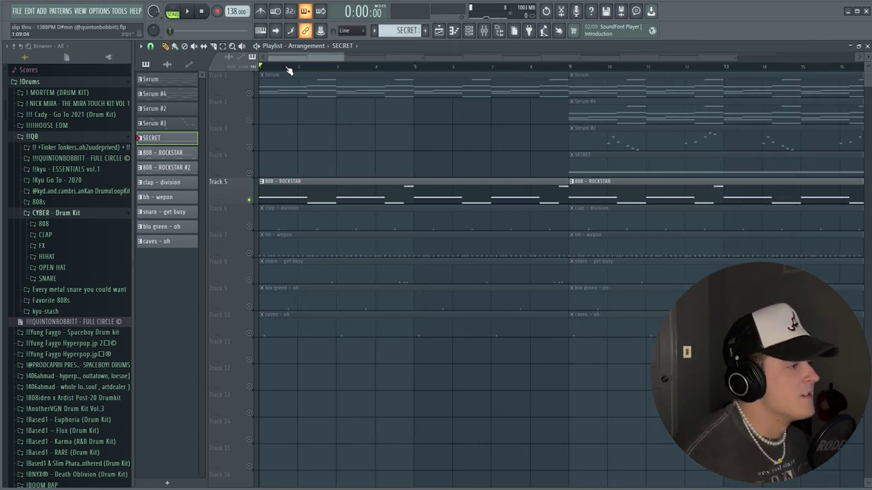
{"action": "double_click", "coordinate": [276, 190]}
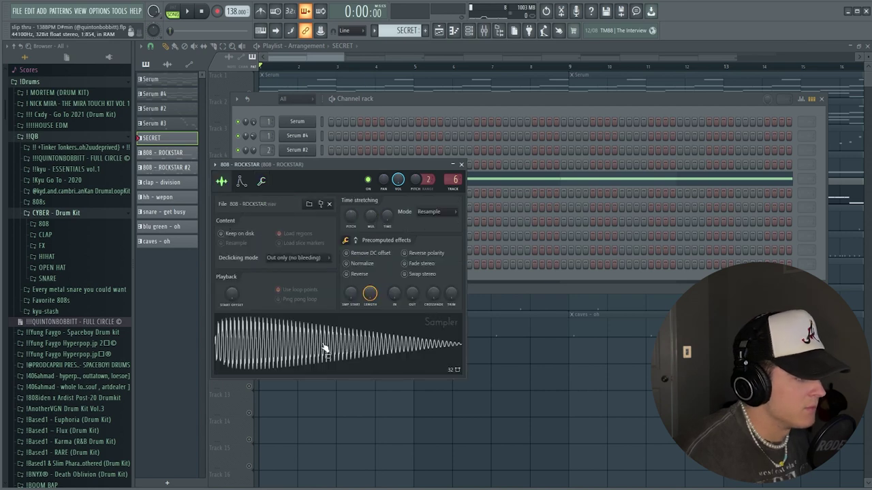
{"action": "left_click", "coordinate": [462, 165]}
{"action": "key", "text": "F6"}
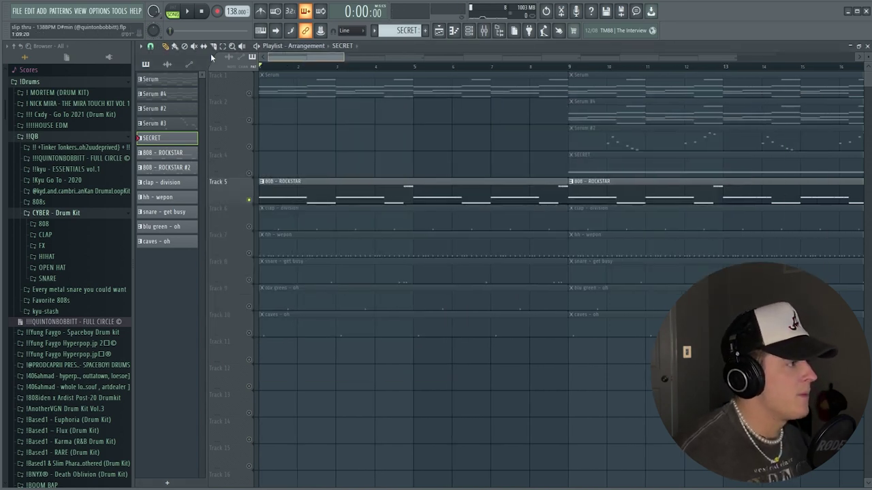
{"action": "scroll", "coordinate": [290, 72], "scroll_direction": "down", "scroll_amount": 2}
{"action": "key", "text": "space"}
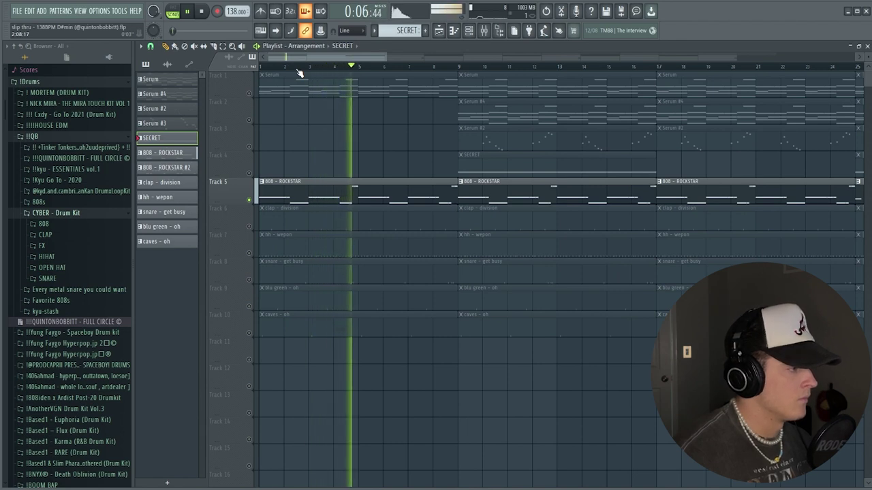
Stop playback, unsolo all tracks, mute Track 1 and start the arrangement playing
{"action": "key", "text": "space"}
{"action": "right_click", "coordinate": [250, 200]}
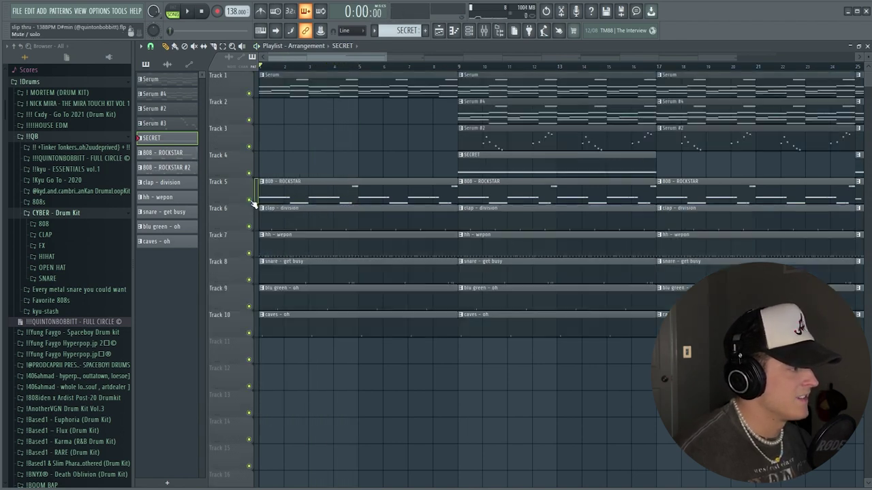
{"action": "left_click", "coordinate": [250, 94]}
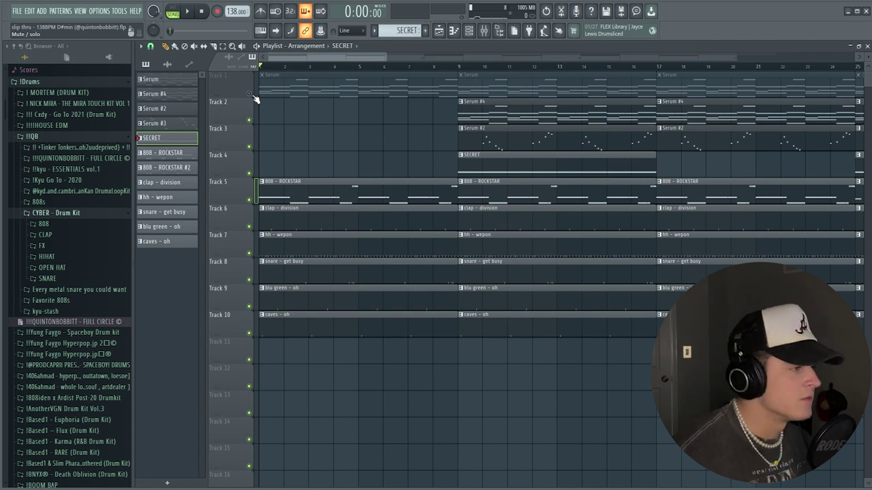
{"action": "key", "text": "space"}
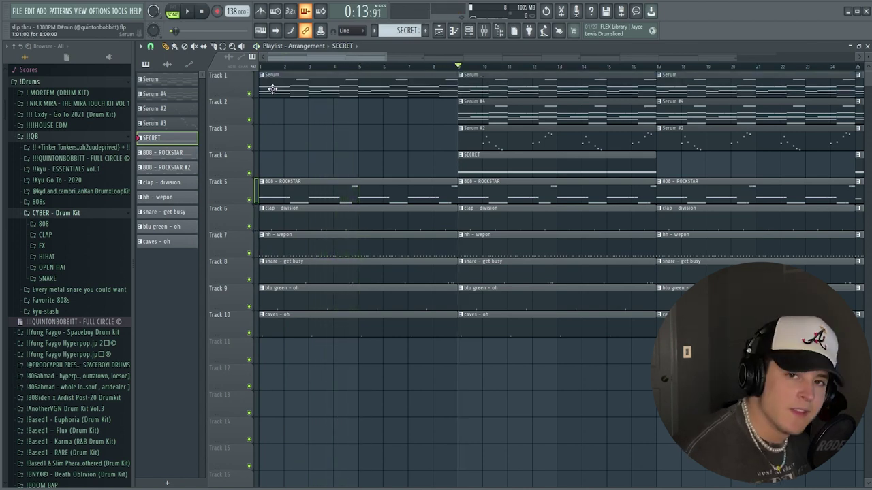
Play the full beat, stop, then select and deselect the Serum #4, Serum #2 and SECRET clips at bar 9
{"action": "scroll", "coordinate": [461, 68], "scroll_direction": "up", "scroll_amount": 1}
{"action": "key", "text": "space"}
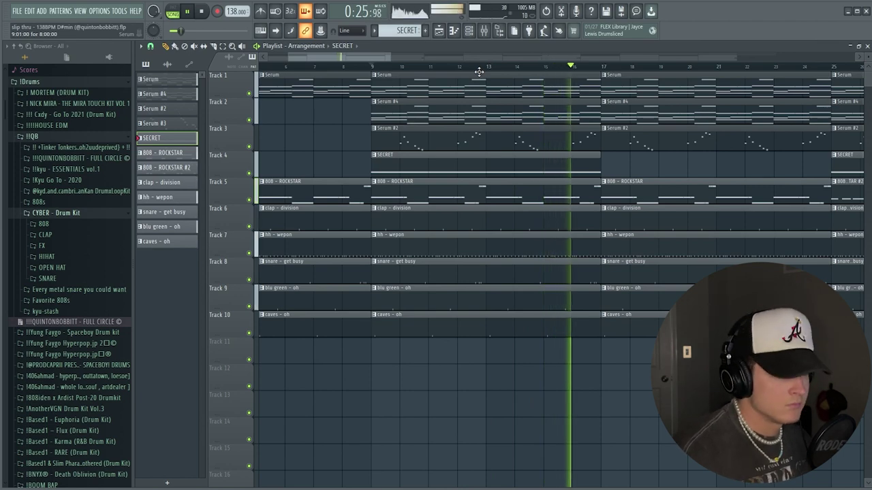
{"action": "key", "text": "space"}
{"action": "scroll", "coordinate": [484, 74], "scroll_direction": "down", "scroll_amount": 5}
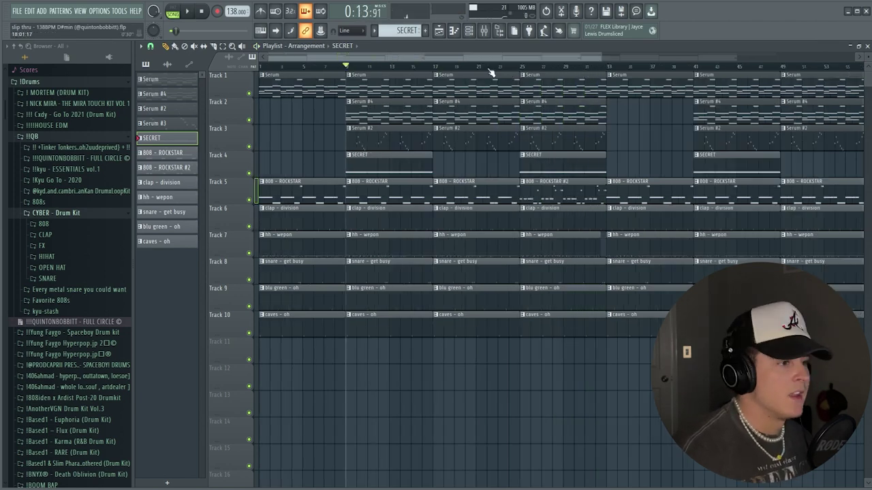
{"action": "scroll", "coordinate": [489, 77], "scroll_direction": "up", "scroll_amount": 1}
{"action": "scroll", "coordinate": [586, 143], "scroll_direction": "down", "scroll_amount": 3}
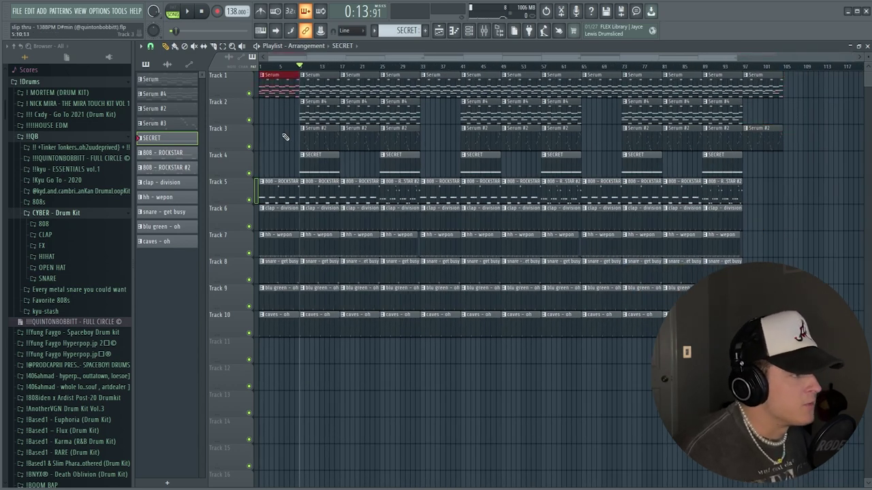
{"action": "scroll", "coordinate": [291, 64], "scroll_direction": "up", "scroll_amount": 3}
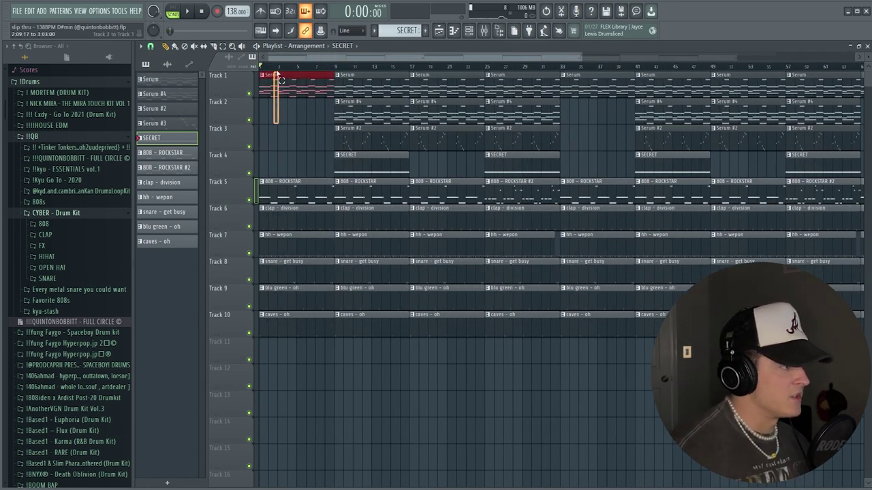
{"action": "left_click_drag", "start_coordinate": [320, 158], "coordinate": [357, 114]}
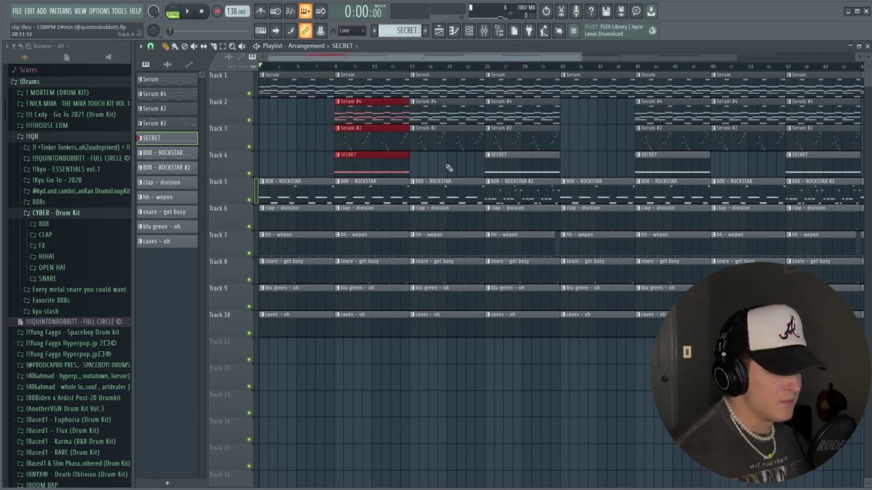
{"action": "left_click", "coordinate": [448, 166]}
{"action": "scroll", "coordinate": [535, 68], "scroll_direction": "down", "scroll_amount": 3}
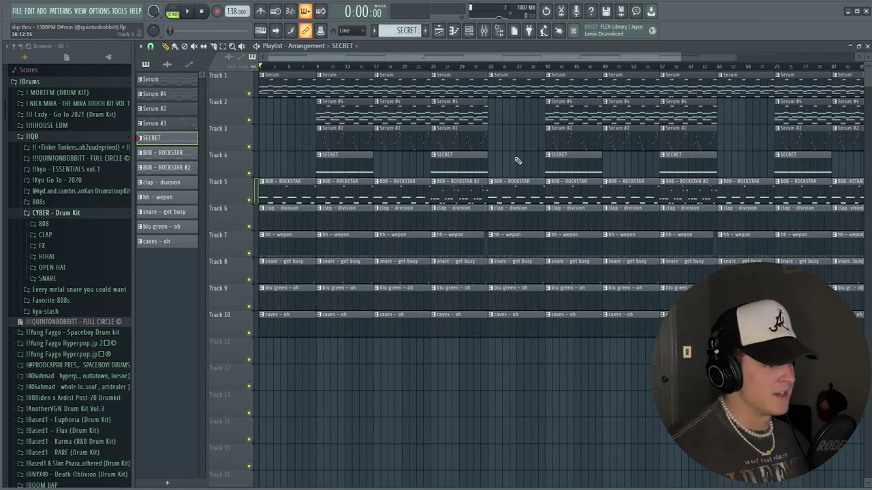
Scroll through the zombie (mix1) playlist to view the Beat, Recording Track, Main Vocal and Adlibs tracks
{"action": "scroll", "coordinate": [439, 73], "scroll_direction": "down", "scroll_amount": 2}
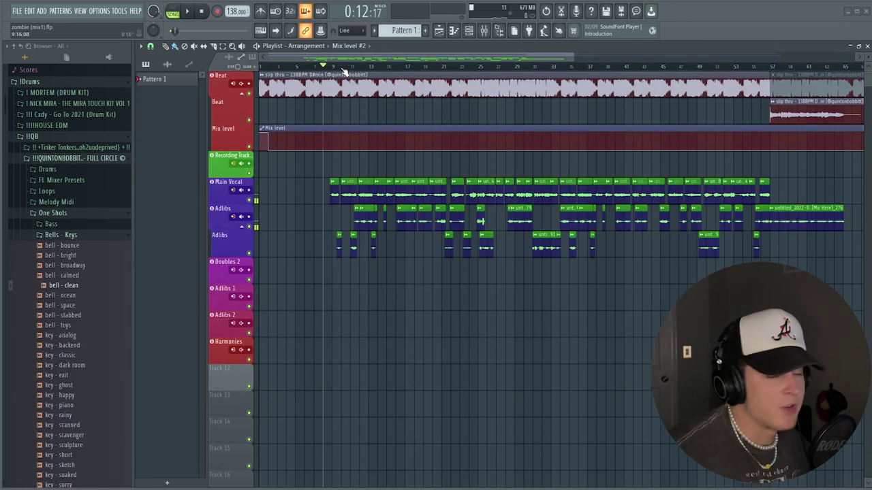
{"action": "scroll", "coordinate": [345, 73], "scroll_direction": "down", "scroll_amount": 1}
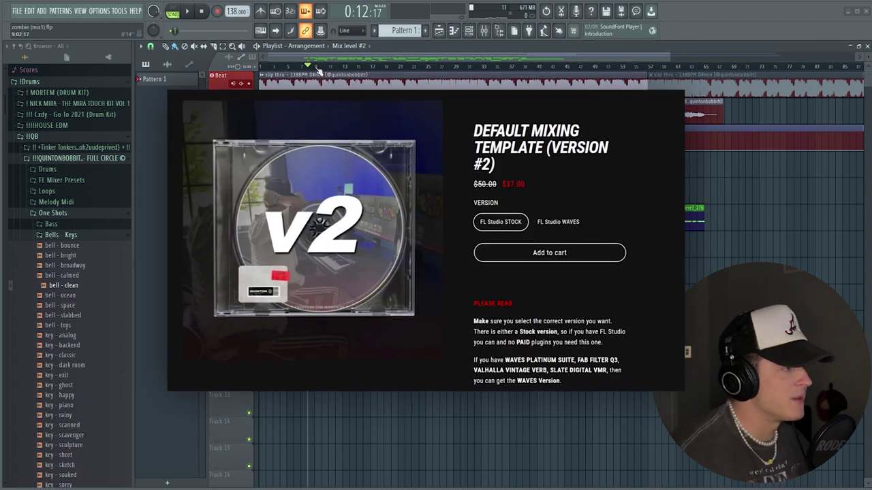
{"action": "scroll", "coordinate": [319, 62], "scroll_direction": "up", "scroll_amount": 2}
{"action": "left_click_drag", "start_coordinate": [320, 61], "coordinate": [310, 62]}
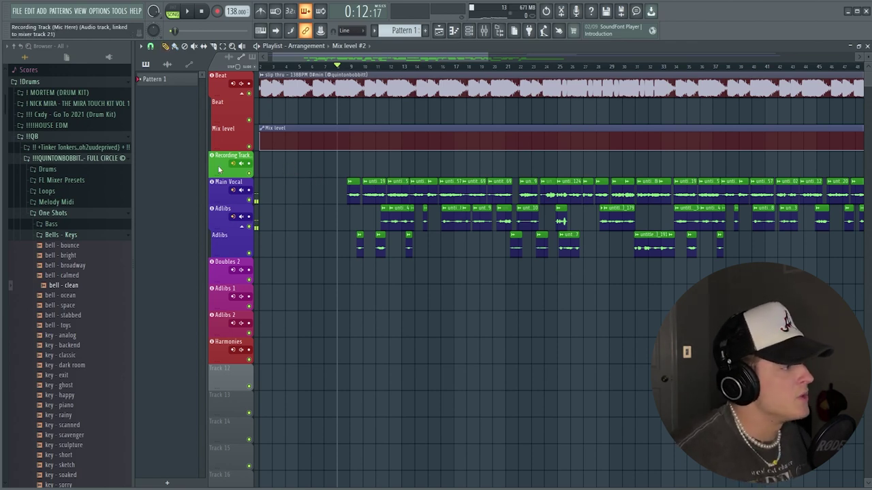
Inspect the recorded clip's settings and the Main Vocal mixer channel's effects
{"action": "left_click", "coordinate": [491, 35]}
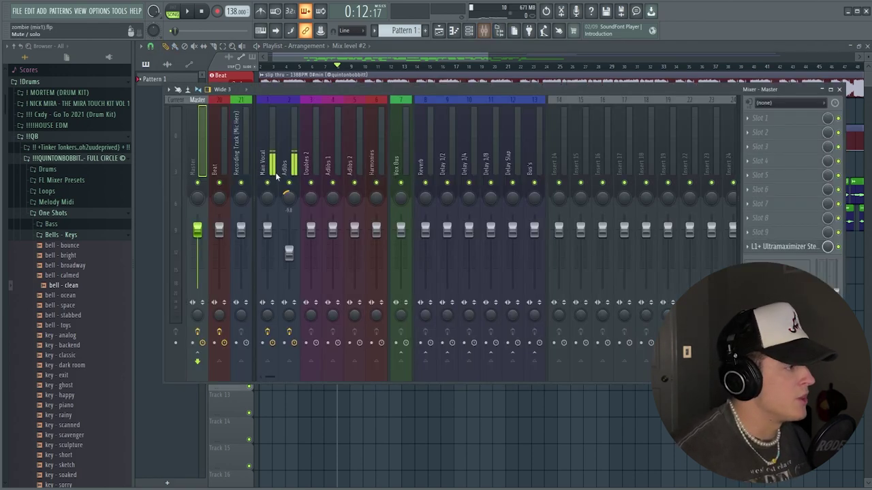
{"action": "left_click", "coordinate": [486, 32]}
{"action": "double_click", "coordinate": [370, 193]}
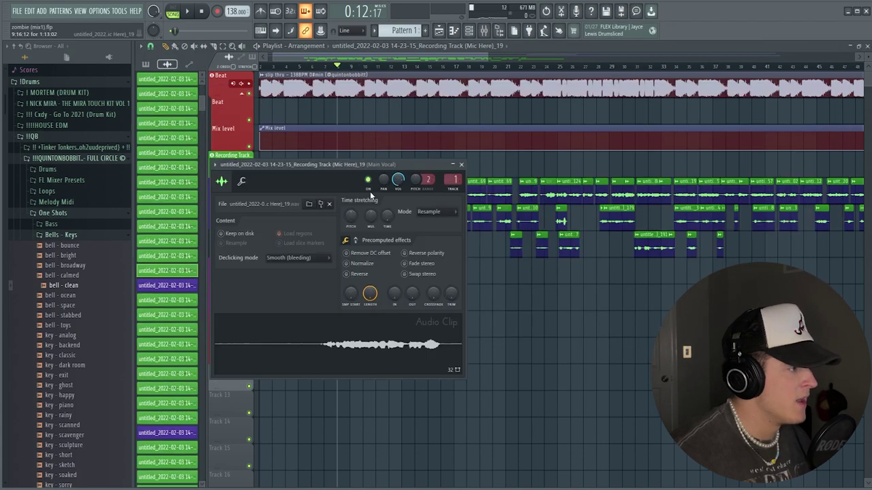
{"action": "left_click", "coordinate": [463, 164]}
{"action": "left_click", "coordinate": [484, 30]}
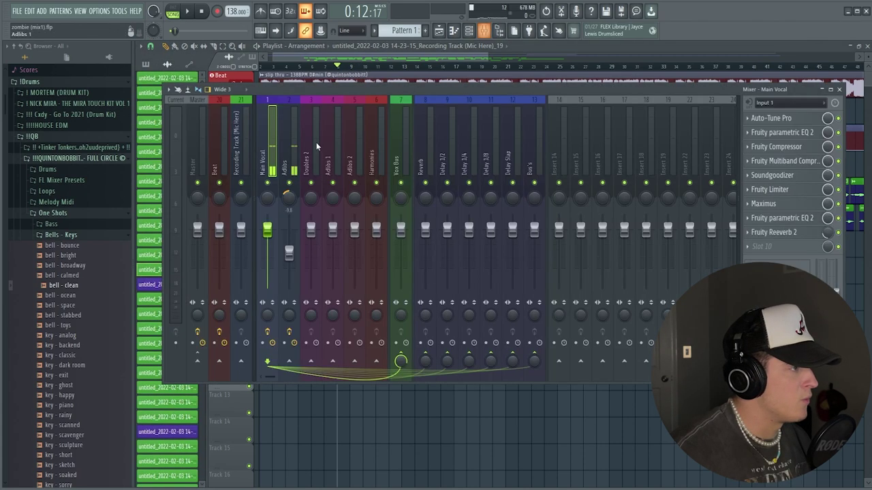
{"action": "key", "text": "F9"}
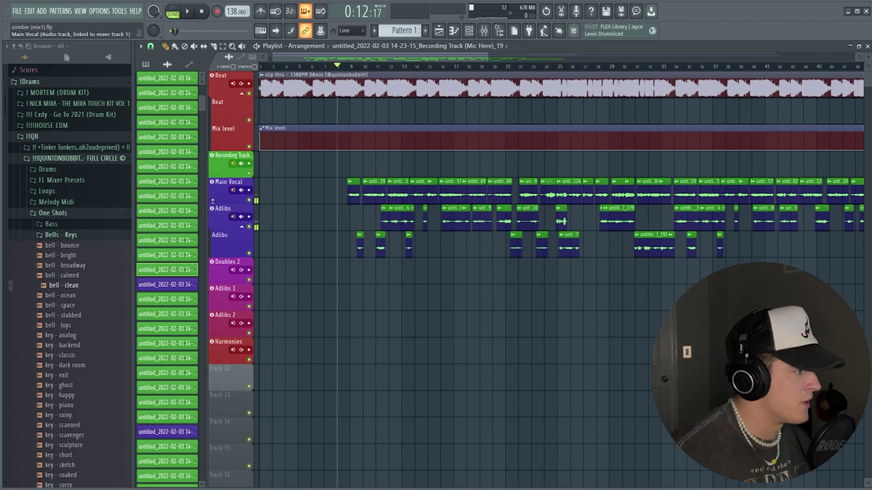
Move the test vocal clip onto the Adlibs track, making it unique, and check its Adlibs routing
{"action": "left_click_drag", "start_coordinate": [373, 189], "coordinate": [363, 211]}
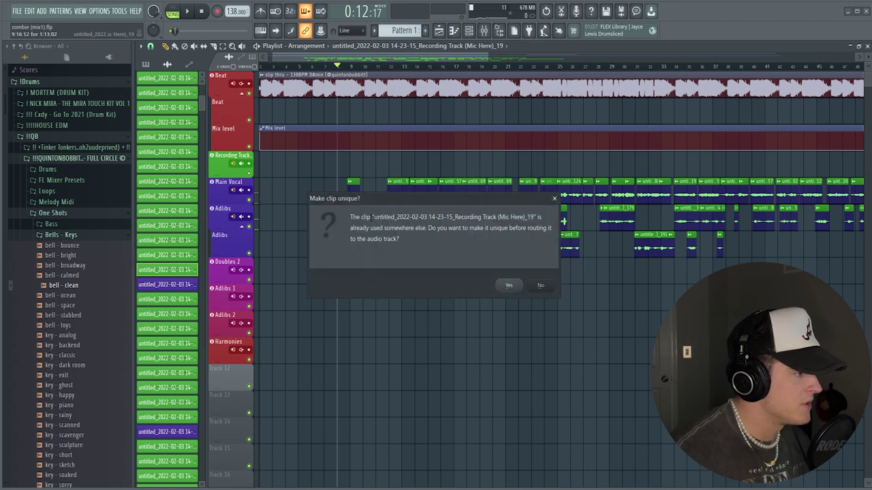
{"action": "key", "text": "Return"}
{"action": "double_click", "coordinate": [365, 211]}
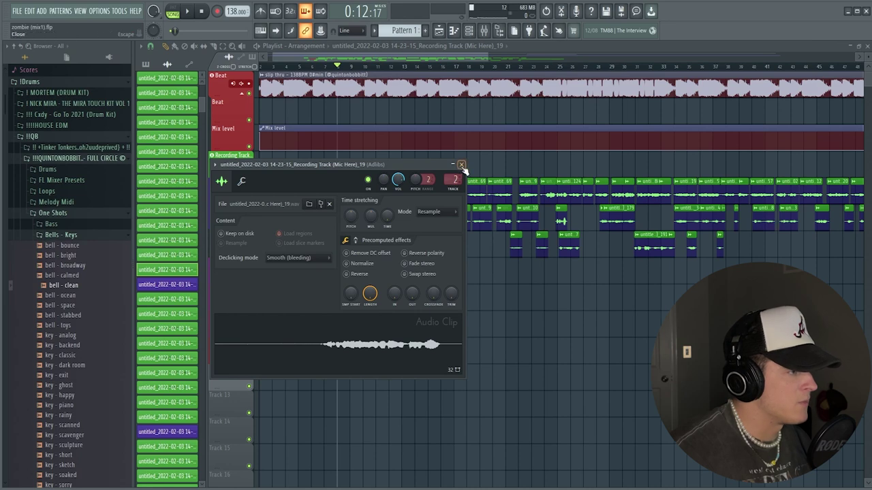
{"action": "left_click", "coordinate": [462, 165]}
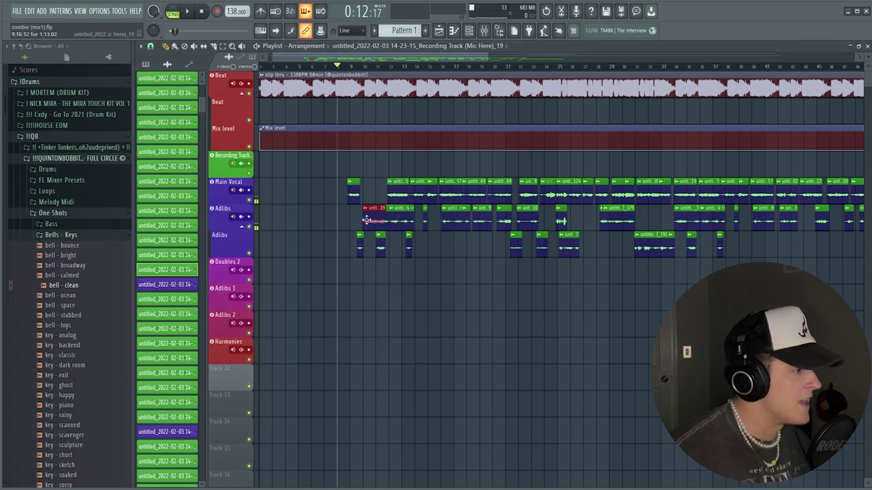
Move the clip back onto Main Vocal and confirm it routes to mixer track 1
{"action": "left_click_drag", "start_coordinate": [372, 215], "coordinate": [374, 190]}
{"action": "double_click", "coordinate": [374, 190]}
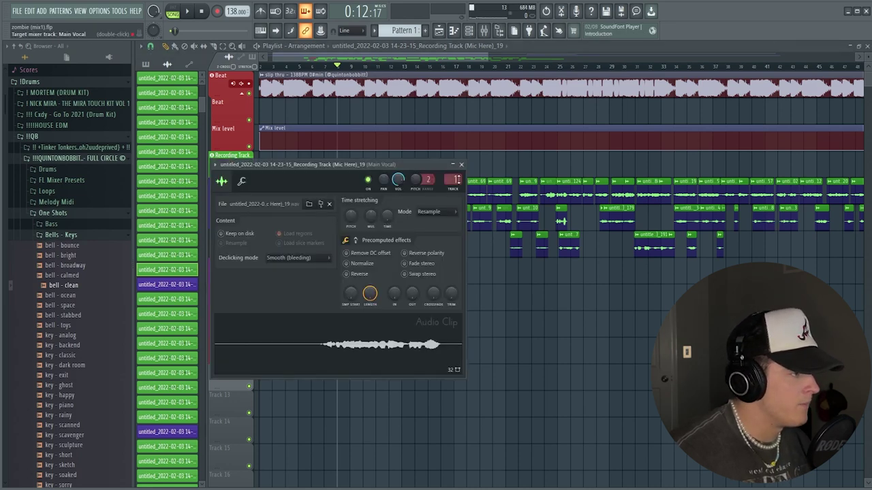
{"action": "left_click", "coordinate": [461, 165]}
{"action": "scroll", "coordinate": [374, 73], "scroll_direction": "up", "scroll_amount": 2}
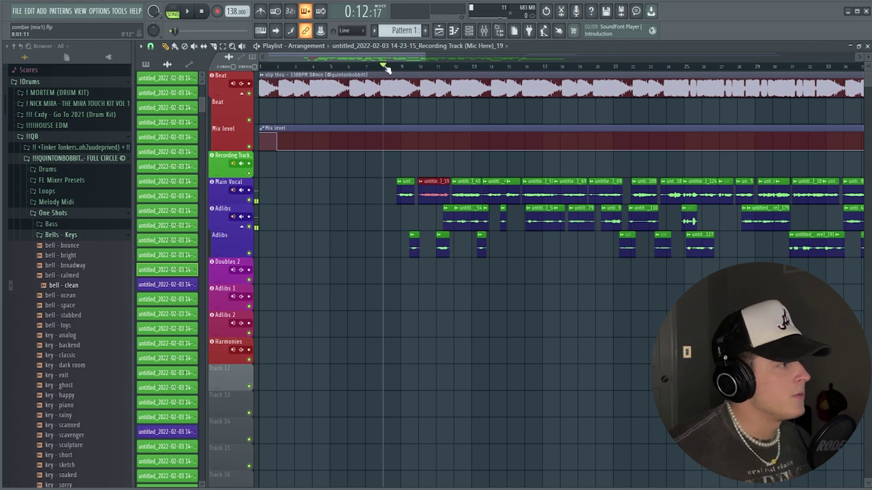
{"action": "scroll", "coordinate": [385, 68], "scroll_direction": "down", "scroll_amount": 1}
Open the Main Vocal's first Fruity parametric EQ 2 and cut band 2 to about 66Hz, -4.4dB
{"action": "key", "text": "F9"}
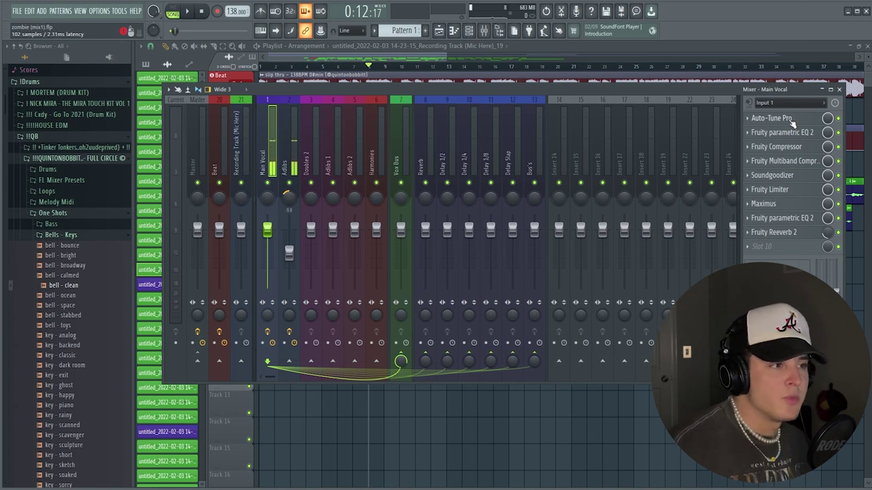
{"action": "left_click", "coordinate": [748, 119]}
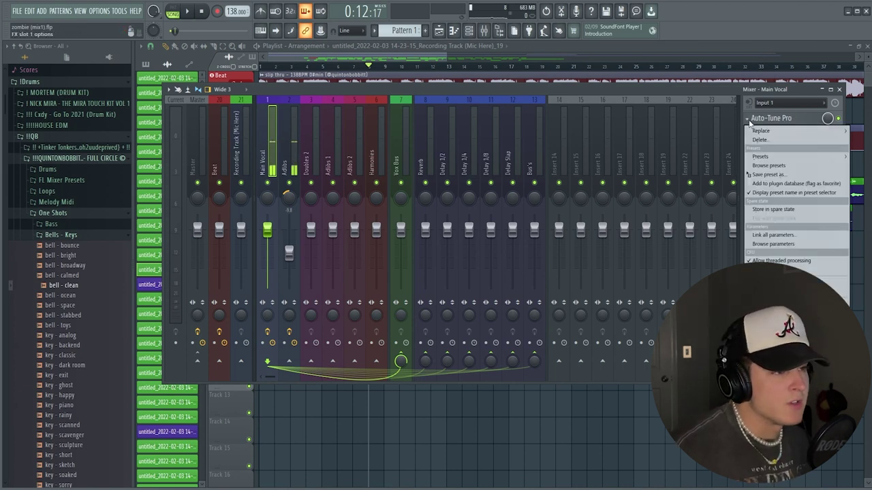
{"action": "mouse_move", "coordinate": [761, 131]}
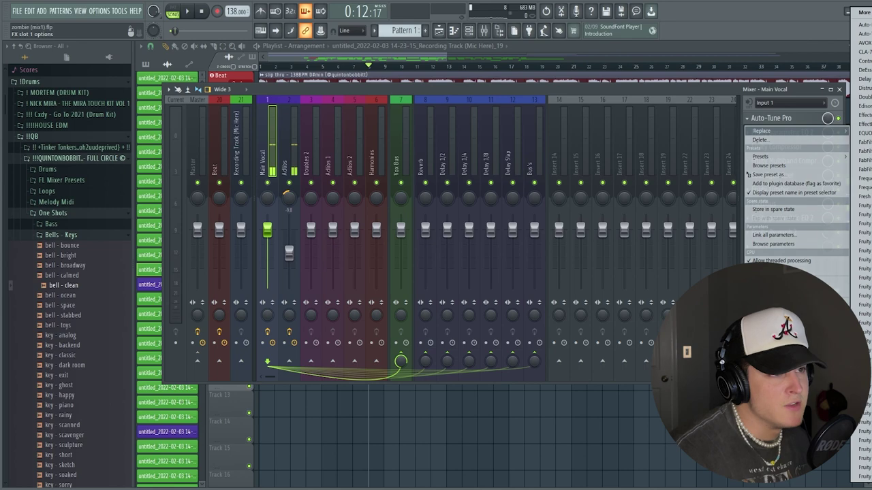
{"action": "key", "text": "Escape"}
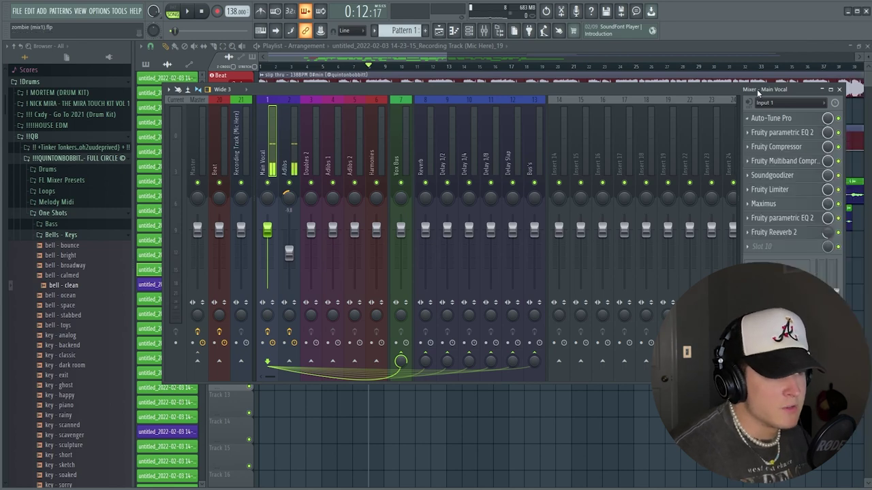
{"action": "left_click", "coordinate": [777, 132]}
{"action": "left_click_drag", "start_coordinate": [443, 160], "coordinate": [472, 142]}
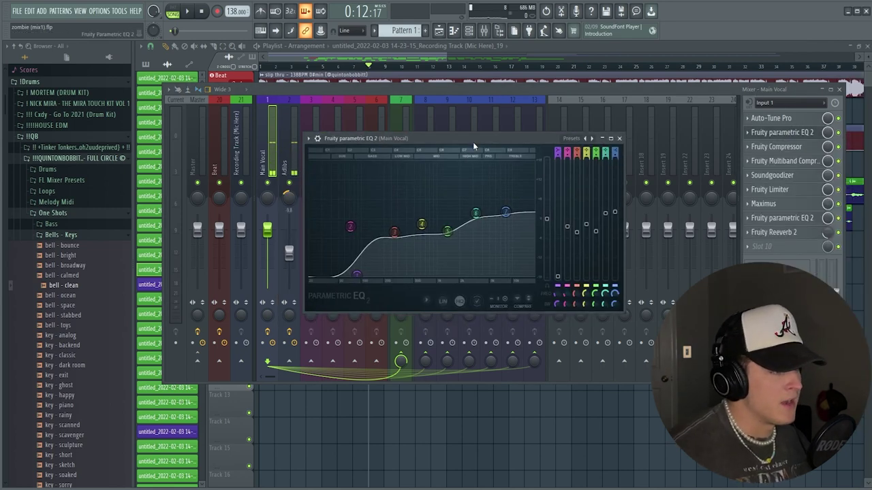
{"action": "left_click_drag", "start_coordinate": [361, 226], "coordinate": [349, 237]}
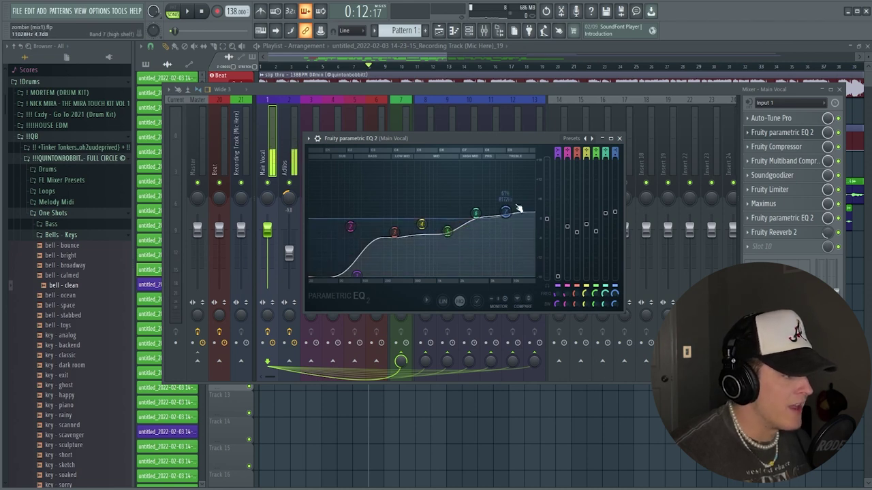
{"action": "left_click_drag", "start_coordinate": [520, 140], "coordinate": [516, 145]}
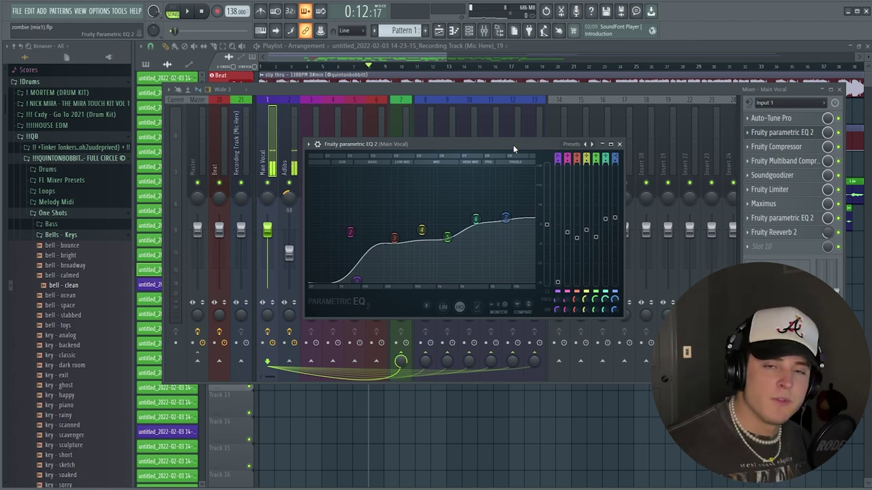
Review the Main Vocal Fruity Compressor: -40.5 dB threshold, 4.1:1 ratio, 1.5 dB gain, Hard type
{"action": "left_click", "coordinate": [759, 149]}
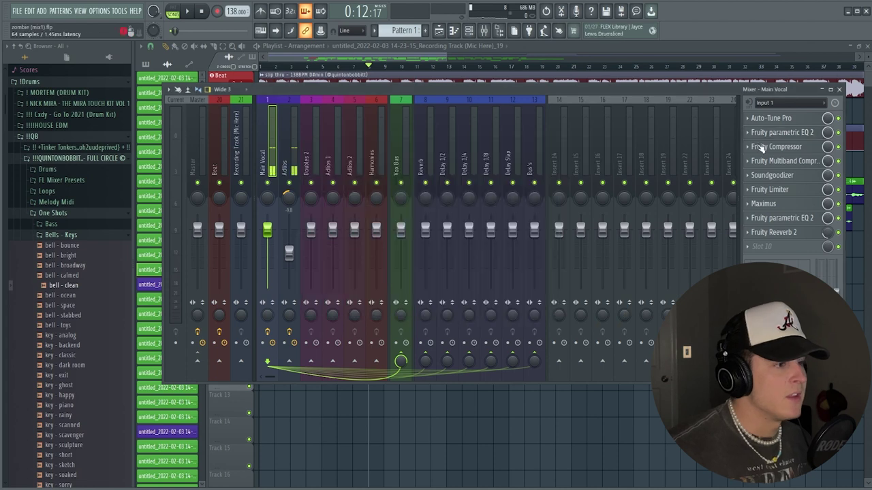
{"action": "left_click_drag", "start_coordinate": [414, 192], "coordinate": [457, 192]}
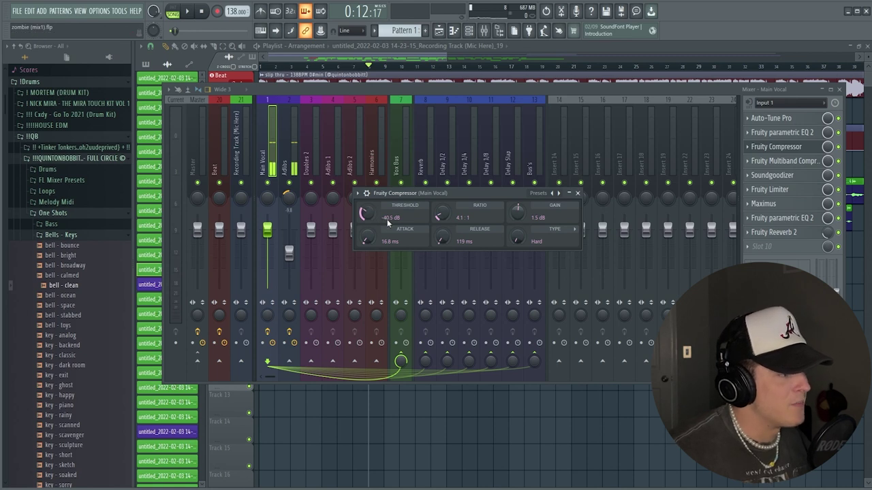
{"action": "left_click_drag", "start_coordinate": [462, 195], "coordinate": [466, 194]}
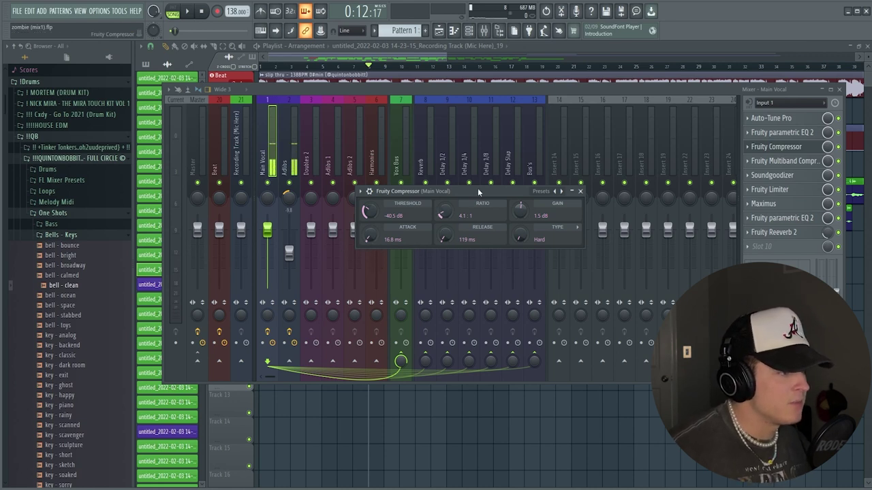
{"action": "left_click_drag", "start_coordinate": [478, 191], "coordinate": [480, 199]}
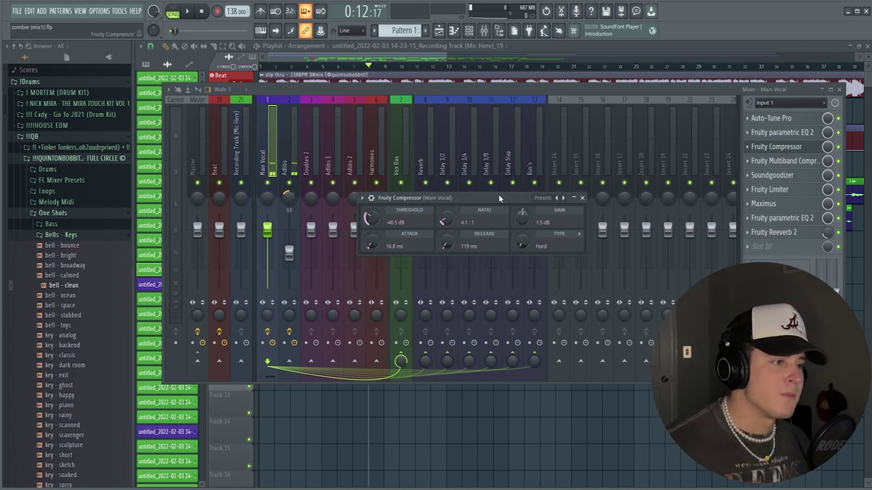
{"action": "scroll", "coordinate": [499, 194], "scroll_direction": "down", "scroll_amount": 1}
Open the Main Vocal's Fruity Multiband Compressor and play the song briefly to audition the chain
{"action": "double_click", "coordinate": [454, 179]}
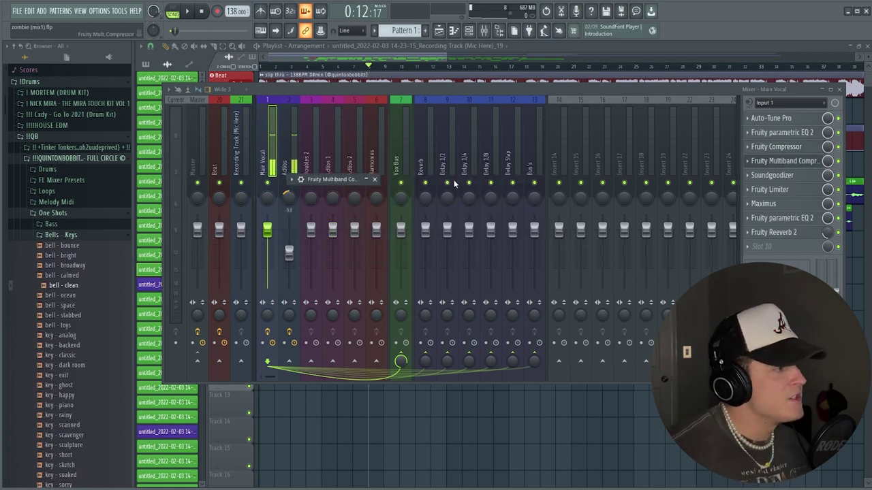
{"action": "double_click", "coordinate": [354, 177]}
{"action": "left_click_drag", "start_coordinate": [255, 177], "coordinate": [503, 145]}
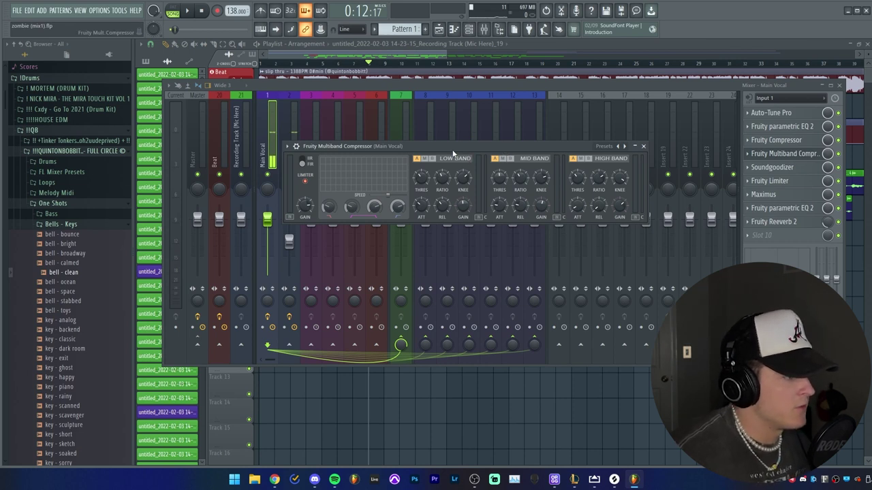
{"action": "key", "text": "space"}
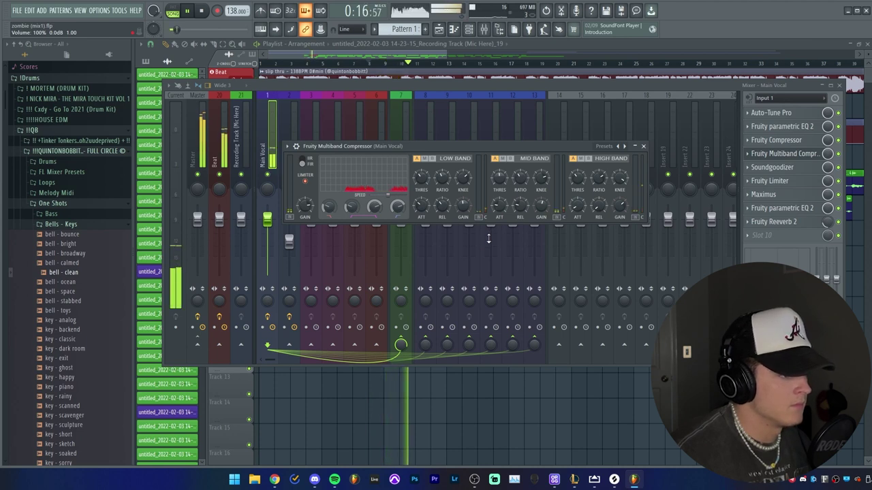
{"action": "key", "text": "space"}
Reposition the multiband compressor window to view its band settings, then close it
{"action": "double_click", "coordinate": [459, 143]}
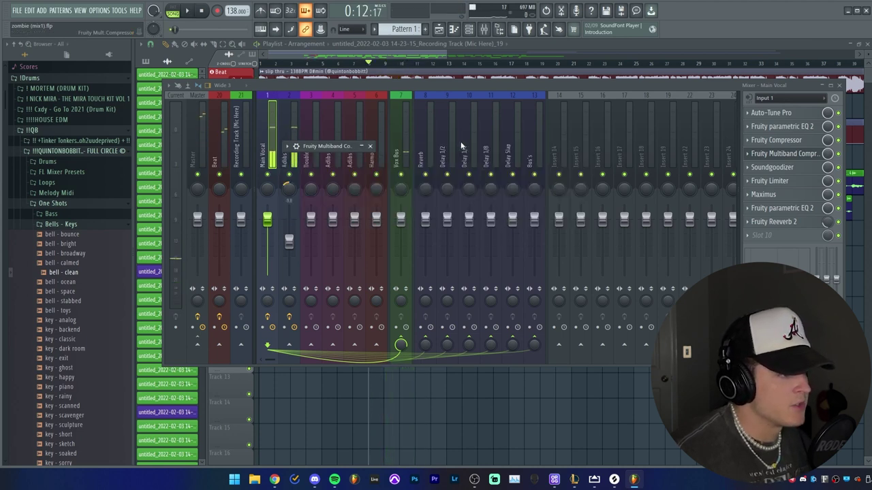
{"action": "double_click", "coordinate": [327, 146]}
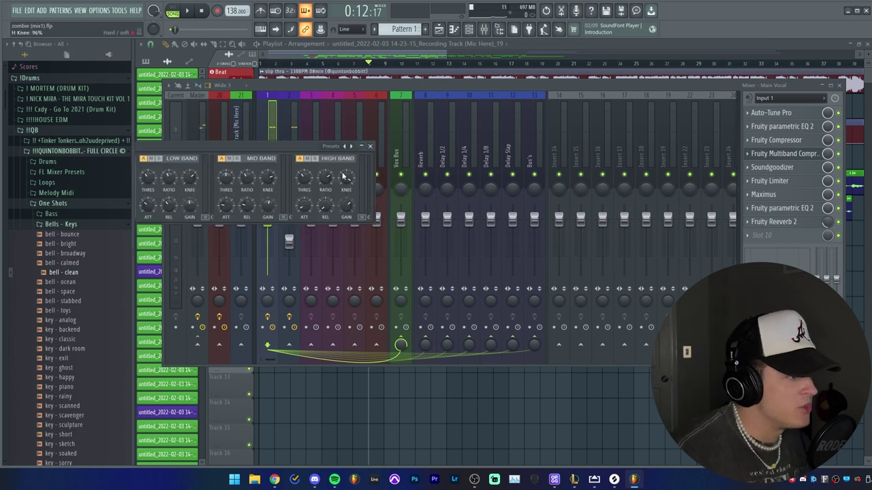
{"action": "left_click_drag", "start_coordinate": [447, 143], "coordinate": [567, 140]}
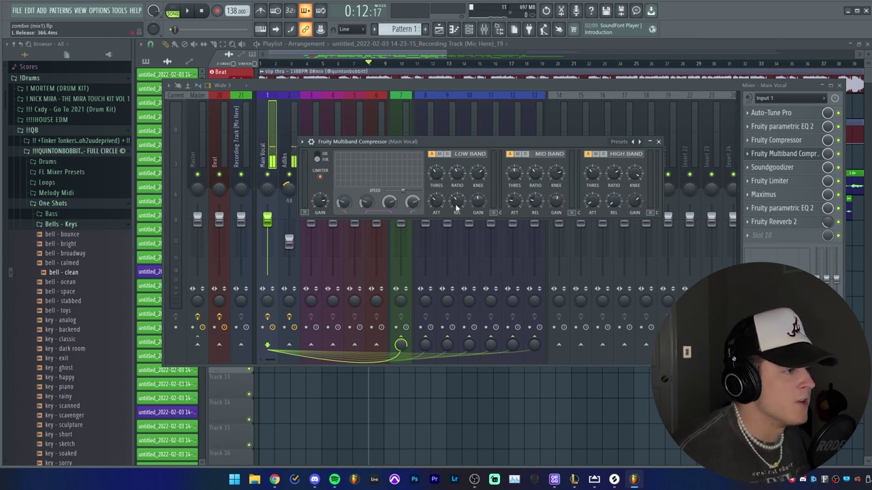
{"action": "left_click_drag", "start_coordinate": [613, 142], "coordinate": [621, 135]}
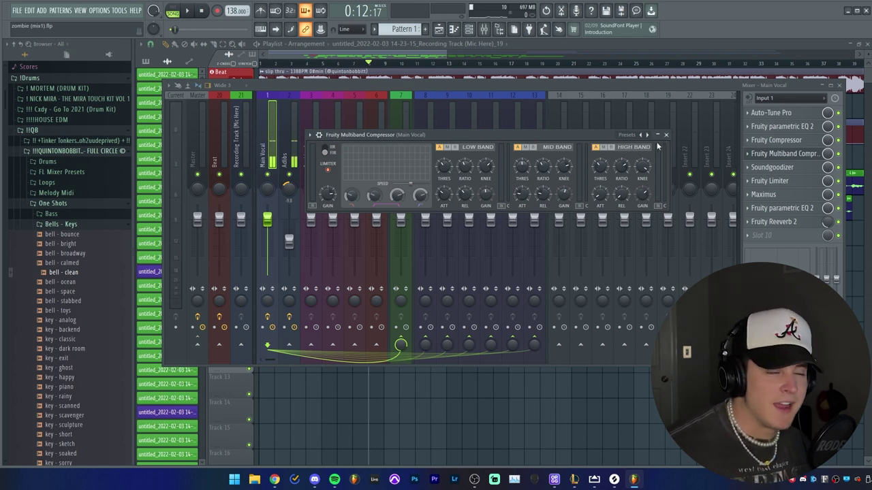
{"action": "left_click_drag", "start_coordinate": [458, 133], "coordinate": [455, 140]}
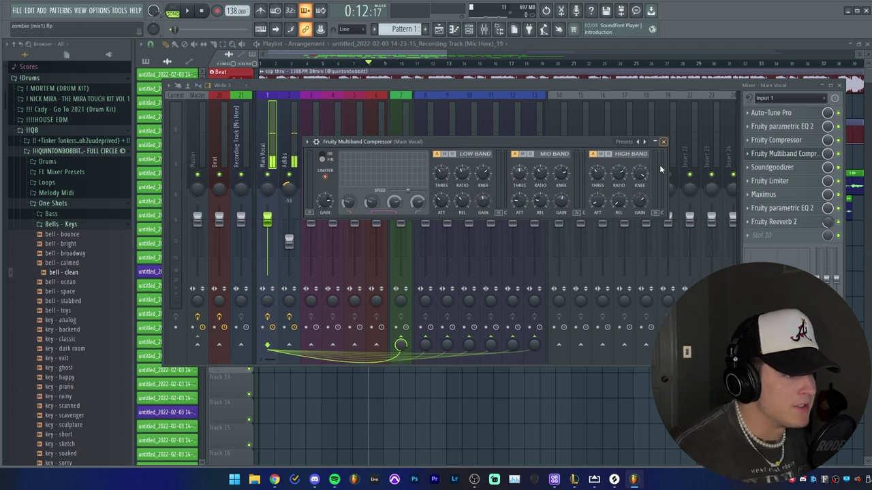
{"action": "left_click_drag", "start_coordinate": [671, 144], "coordinate": [672, 142]}
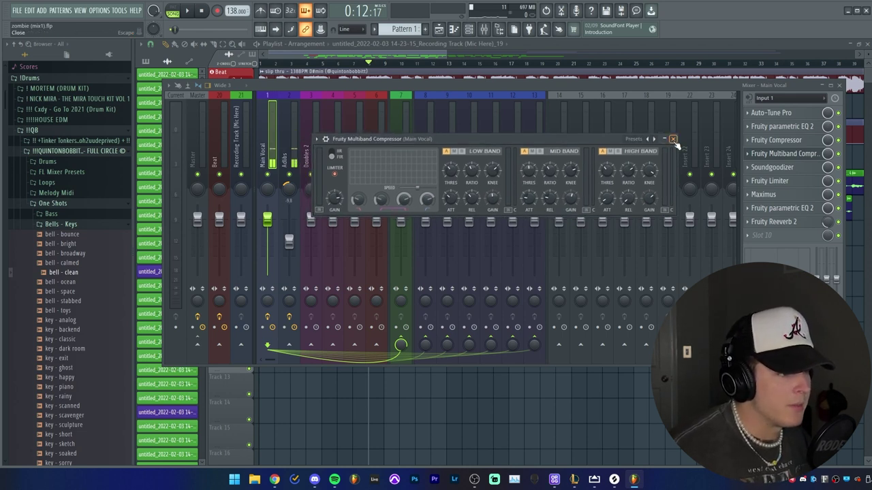
{"action": "left_click", "coordinate": [673, 140]}
{"action": "left_click", "coordinate": [772, 167]}
Adjust the Main Vocal Soundgoodizer amount, then bring up the Fruity Limiter
{"action": "left_click_drag", "start_coordinate": [325, 148], "coordinate": [482, 148]}
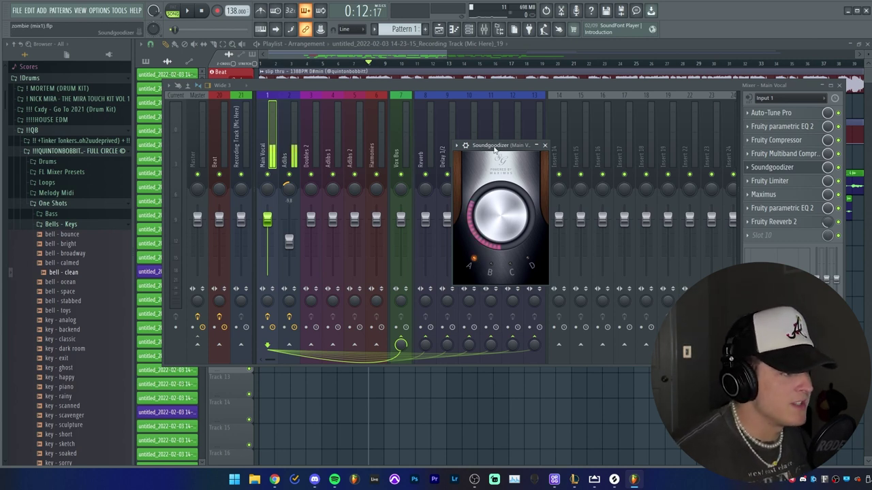
{"action": "left_click_drag", "start_coordinate": [470, 182], "coordinate": [472, 184]}
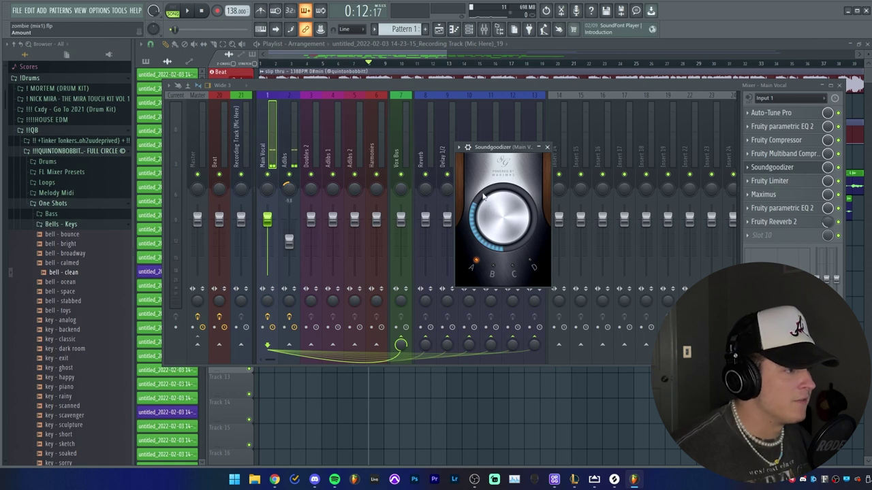
{"action": "left_click", "coordinate": [546, 146]}
{"action": "left_click", "coordinate": [770, 181]}
{"action": "left_click_drag", "start_coordinate": [321, 106], "coordinate": [403, 114]}
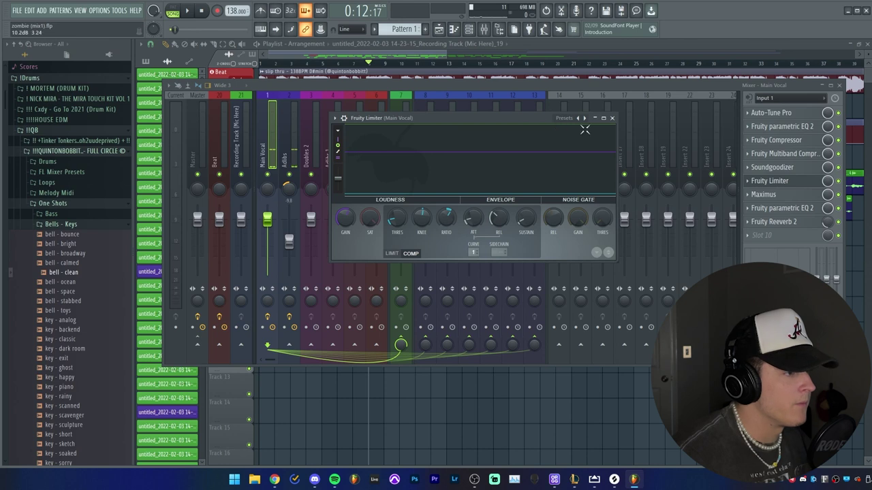
Play the song to audition the Main Vocal limiter at -26.8dB threshold, 1.6:1 ratio
{"action": "left_click_drag", "start_coordinate": [496, 118], "coordinate": [512, 123]}
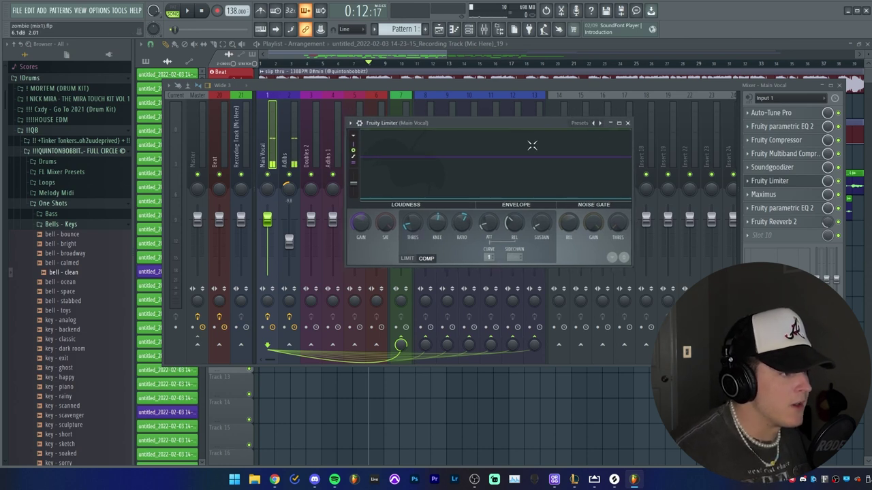
{"action": "key", "text": "space"}
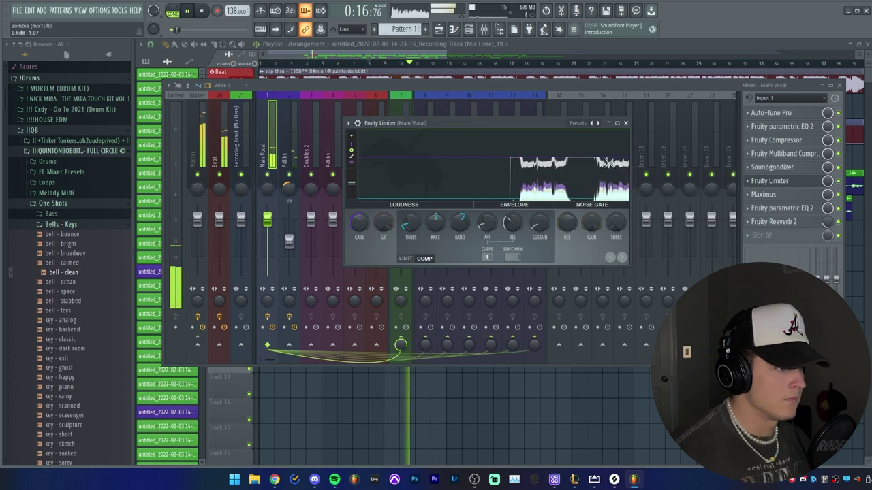
Stop playback and look over the Main Vocal Maximus presets without choosing one
{"action": "key", "text": "space"}
{"action": "left_click", "coordinate": [763, 194]}
{"action": "left_click_drag", "start_coordinate": [374, 128], "coordinate": [387, 121]}
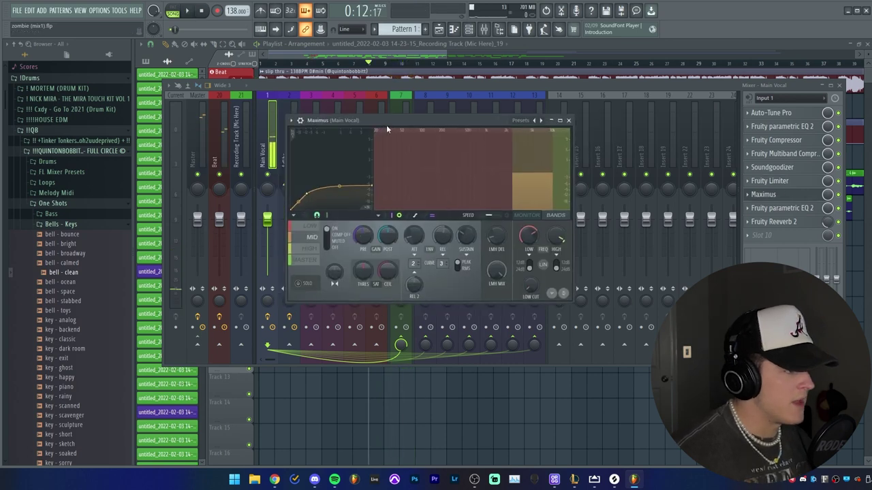
{"action": "left_click", "coordinate": [528, 122]}
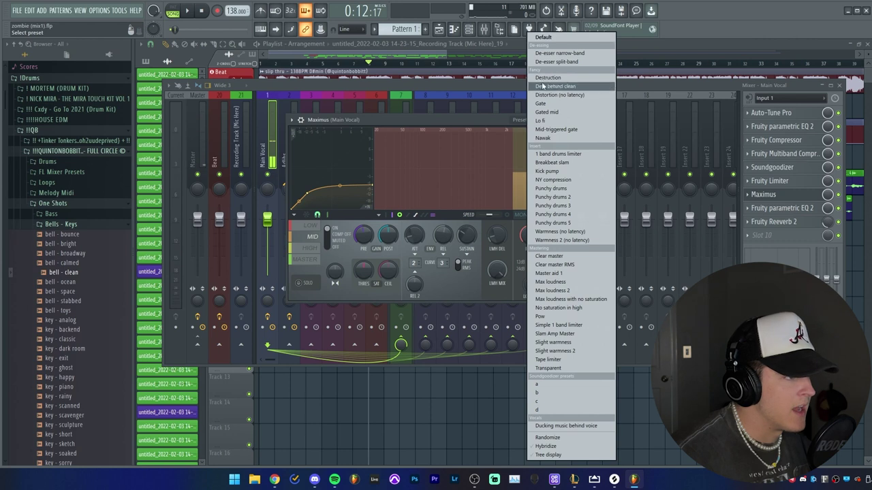
{"action": "key", "text": "Escape"}
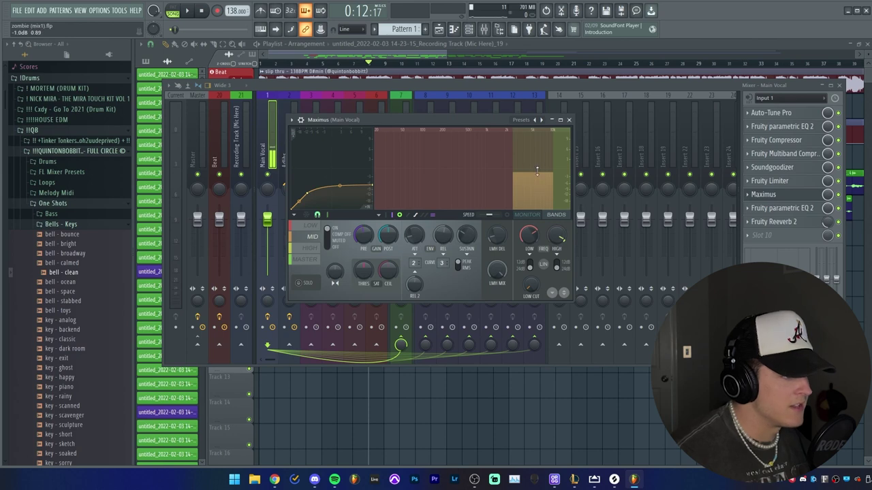
Shape the second parametric EQ 2's low cut, band 2 at about 100Hz, -1.0dB
{"action": "left_click", "coordinate": [569, 120]}
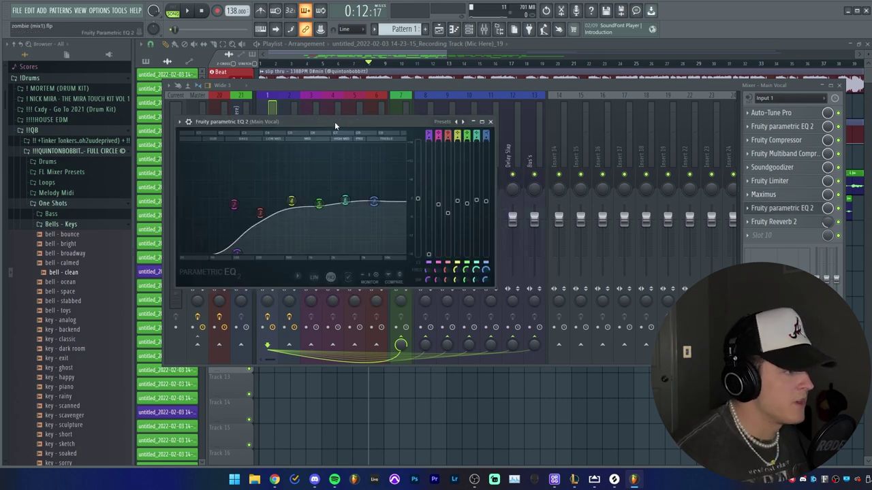
{"action": "left_click_drag", "start_coordinate": [334, 120], "coordinate": [516, 119]}
{"action": "mouse_move", "coordinate": [411, 210]}
{"action": "left_mouse_down"}
{"action": "mouse_move", "coordinate": [396, 180]}
{"action": "mouse_move", "coordinate": [411, 203]}
{"action": "left_mouse_up"}
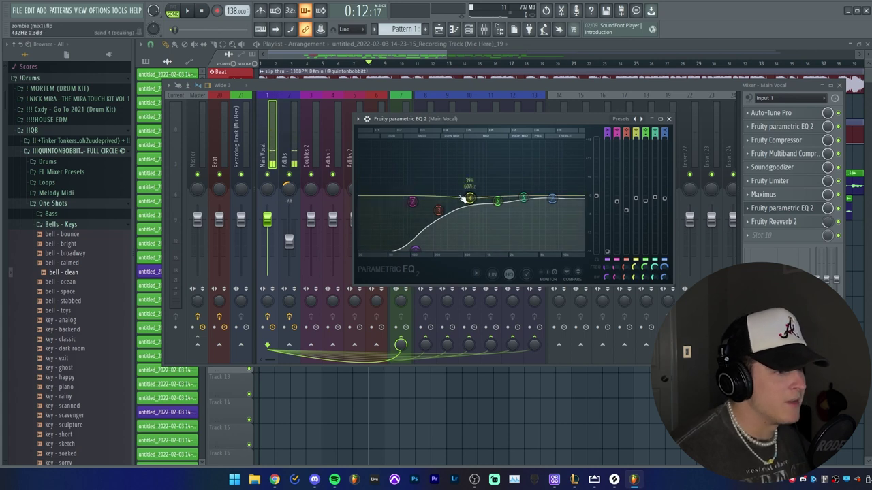
Close the EQ, check the Main Vocal's Reeverb 2, then switch the mixer to the Adlibs insert
{"action": "left_click", "coordinate": [668, 119]}
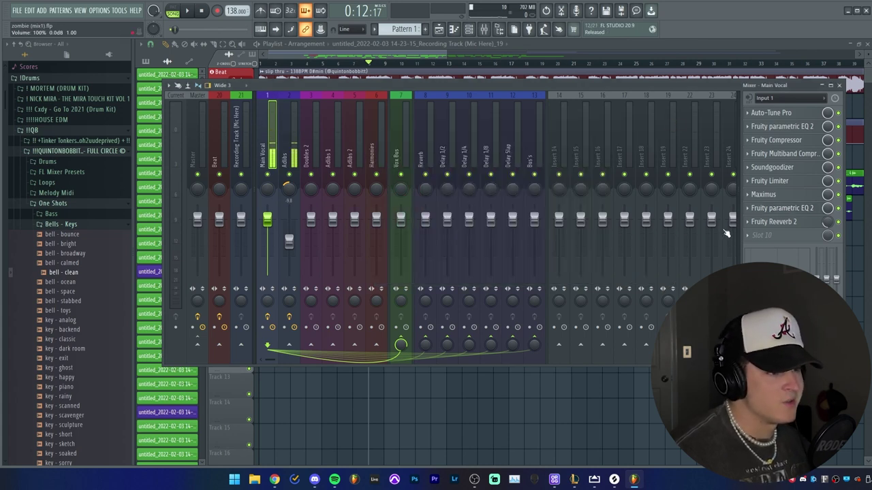
{"action": "left_click", "coordinate": [776, 222]}
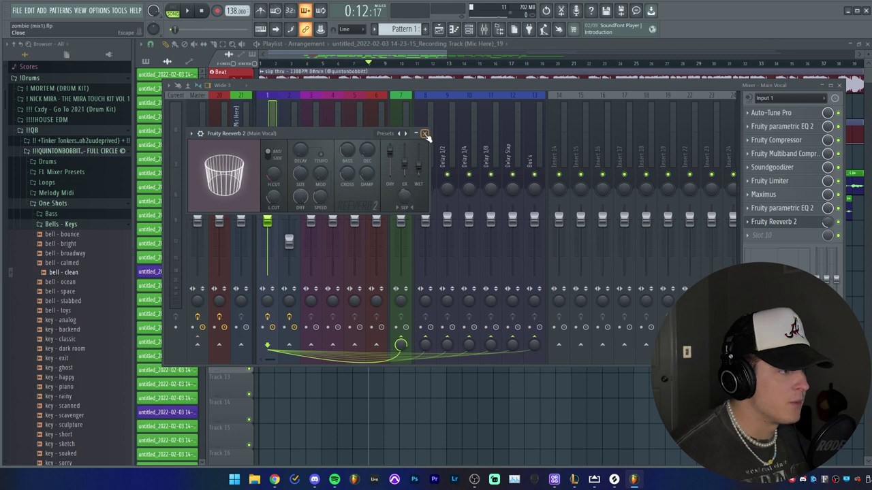
{"action": "left_click", "coordinate": [790, 227]}
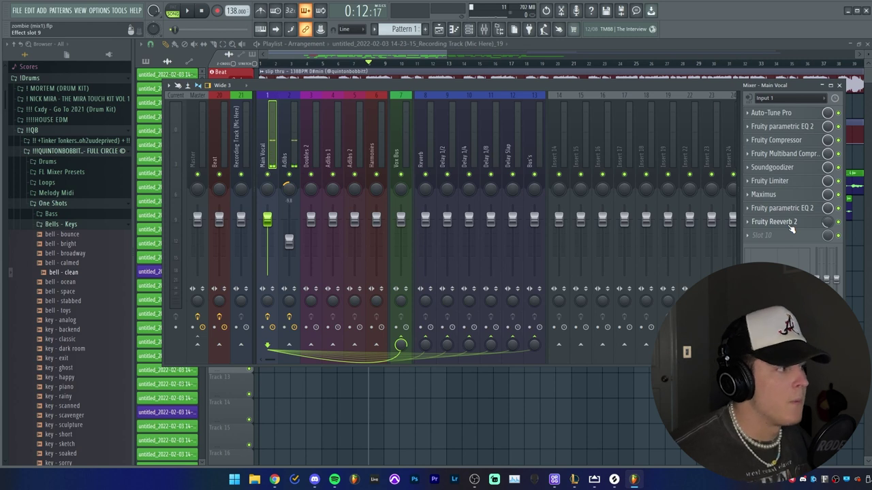
{"action": "key", "text": "Right"}
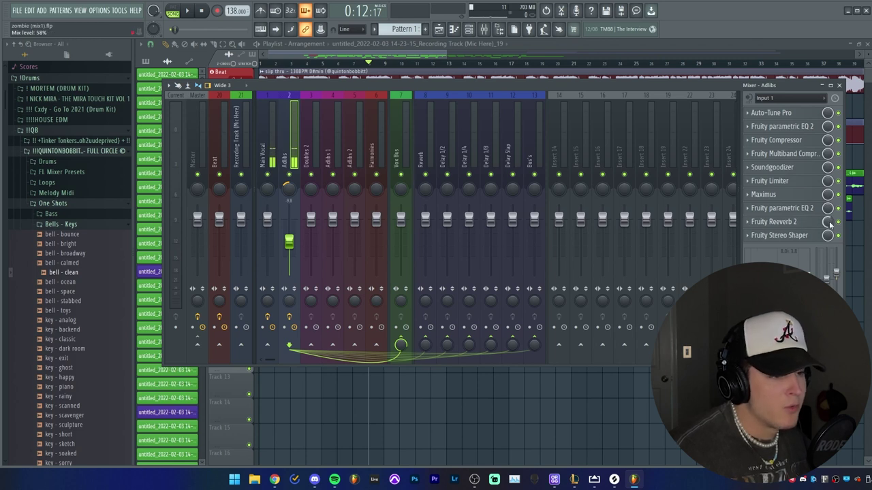
Check the Adlibs' Fruity Stereo Shaper and browse its presets before closing it
{"action": "left_click", "coordinate": [780, 235]}
{"action": "left_click_drag", "start_coordinate": [265, 170], "coordinate": [404, 155]}
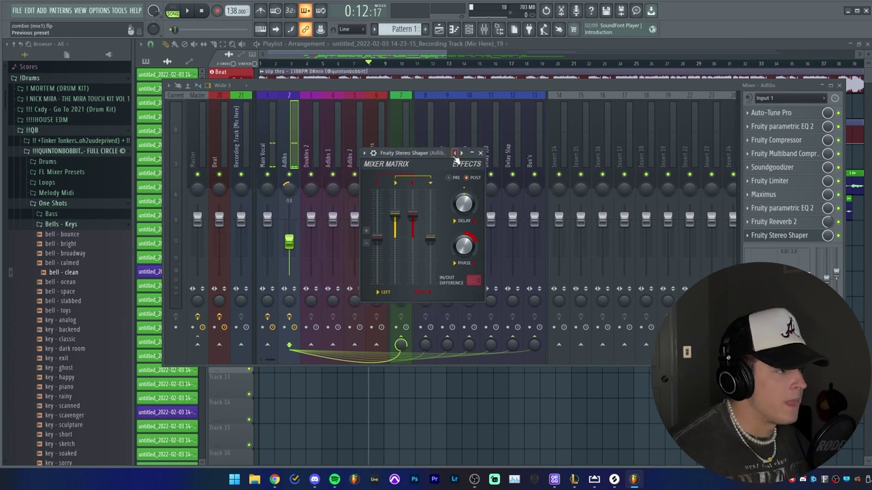
{"action": "right_click", "coordinate": [457, 154]}
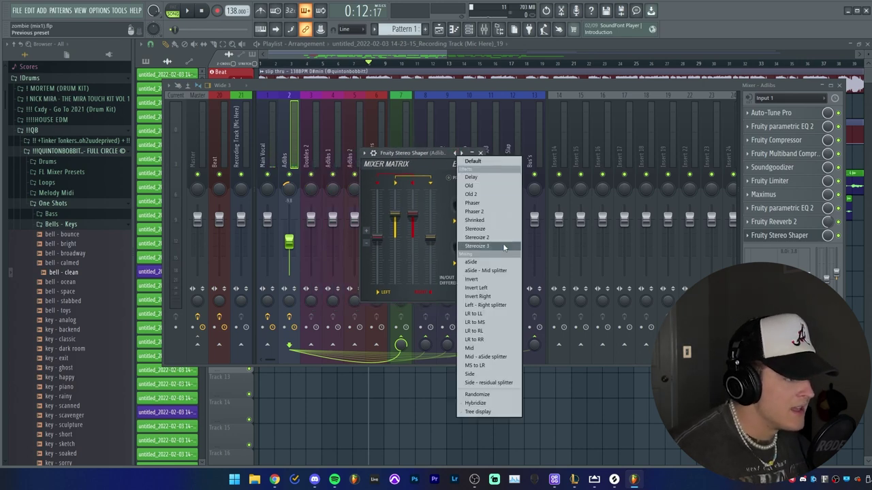
{"action": "left_click", "coordinate": [475, 211]}
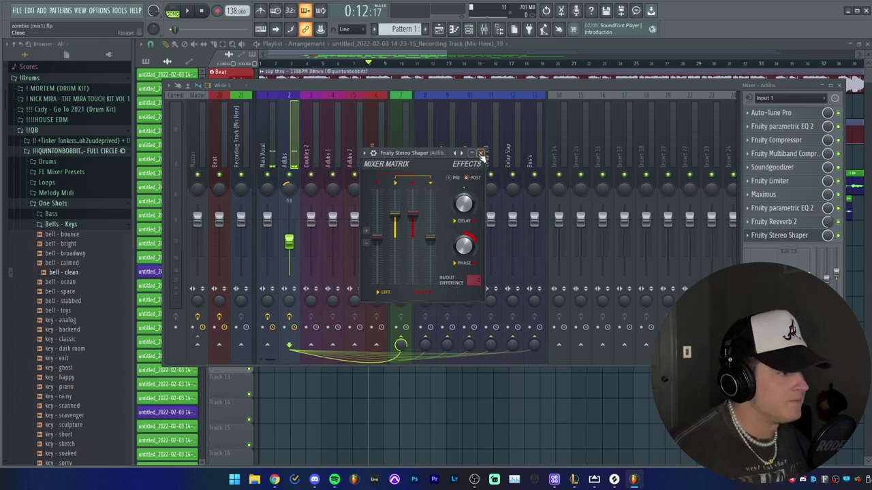
Hide the mixer and select the Main Vocal clips in the playlist
{"action": "key", "text": "F5"}
{"action": "scroll", "coordinate": [402, 64], "scroll_direction": "down", "scroll_amount": 4}
{"action": "left_click_drag", "start_coordinate": [294, 179], "coordinate": [633, 162]}
Clear the current selection and reselect the Main Vocal clips in the playlist
{"action": "left_click", "coordinate": [700, 175]}
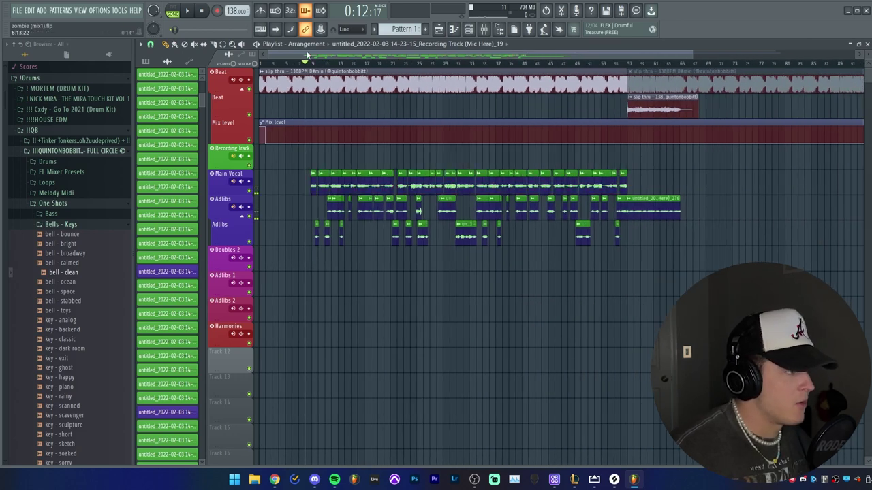
{"action": "left_click_drag", "start_coordinate": [301, 163], "coordinate": [648, 181]}
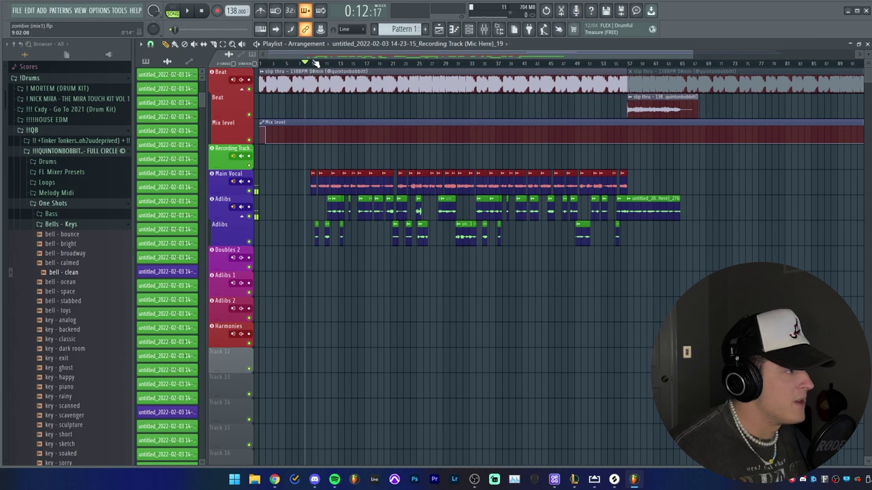
{"action": "scroll", "coordinate": [312, 65], "scroll_direction": "up", "scroll_amount": 4}
Return the song position to the start, mute the Beat track, and run a brief test recording
{"action": "key", "text": "space"}
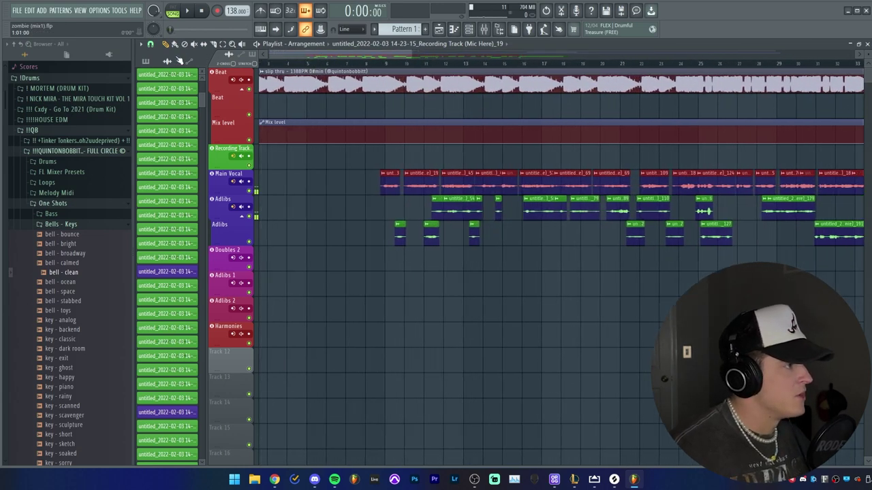
{"action": "left_click", "coordinate": [263, 85]}
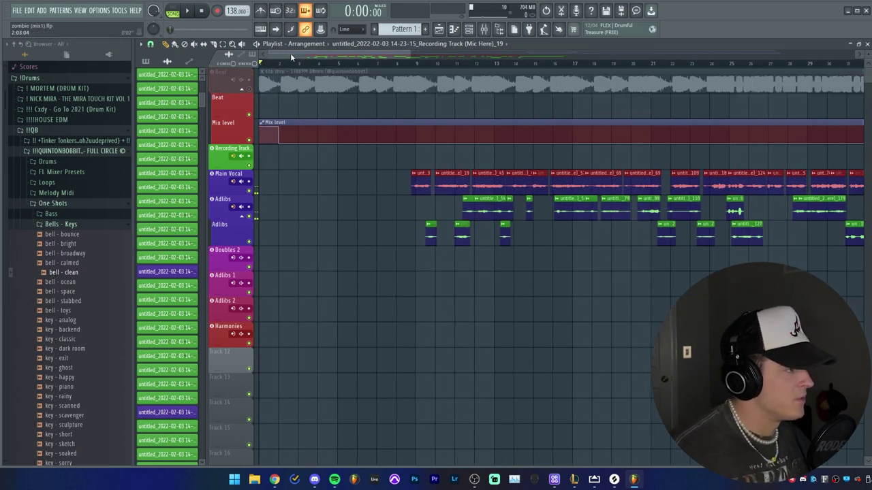
{"action": "key", "text": "space"}
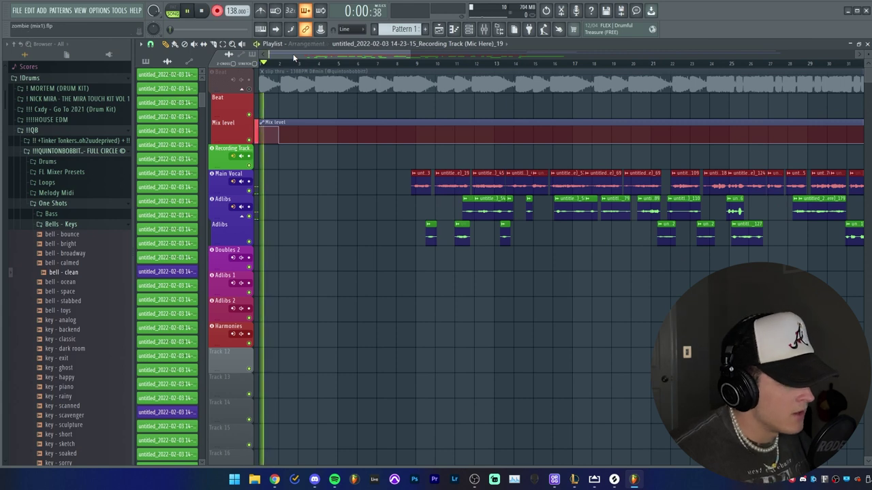
{"action": "key", "text": "space"}
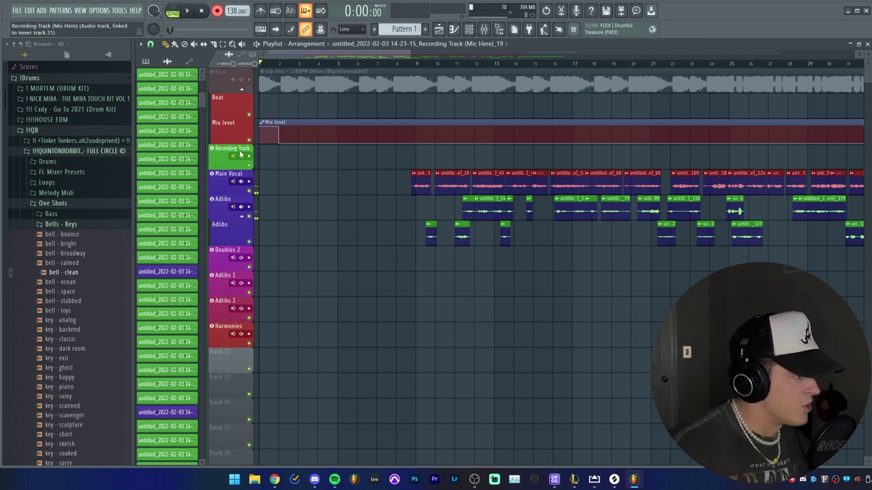
Check the Recording Track insert in the mixer, then return to the playlist
{"action": "key", "text": "F9"}
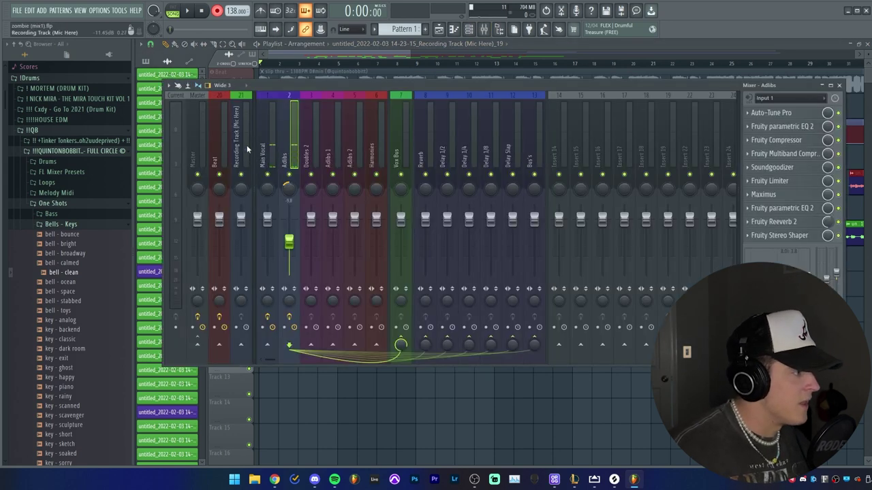
{"action": "left_click", "coordinate": [232, 172]}
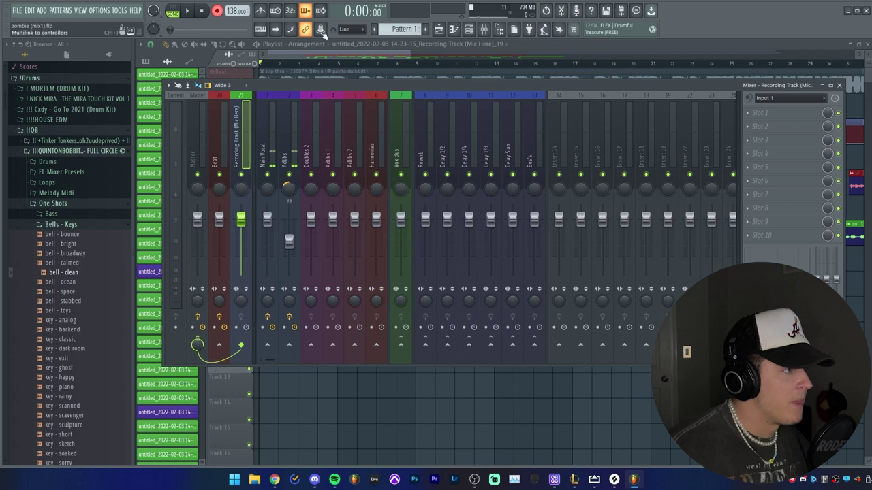
{"action": "key", "text": "F9"}
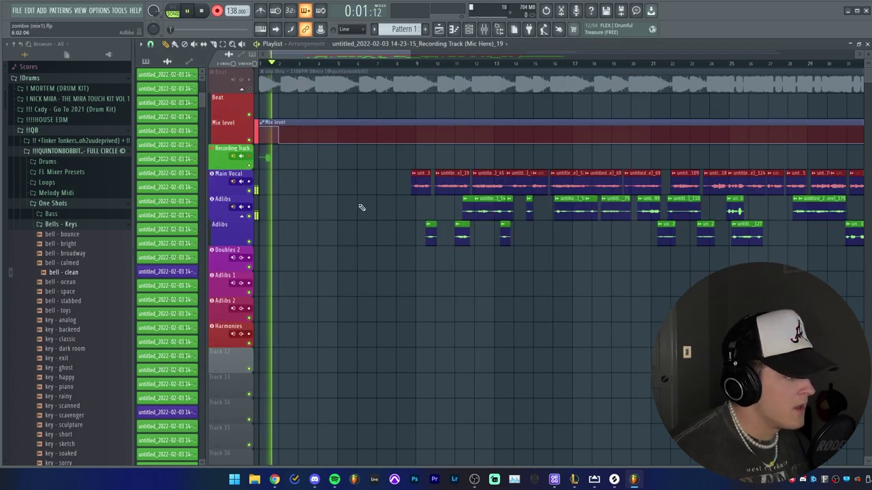
Record a short test take on Recording Track and move it onto the Main Vocal track
{"action": "key", "text": "space"}
{"action": "left_click_drag", "start_coordinate": [282, 174], "coordinate": [265, 164]}
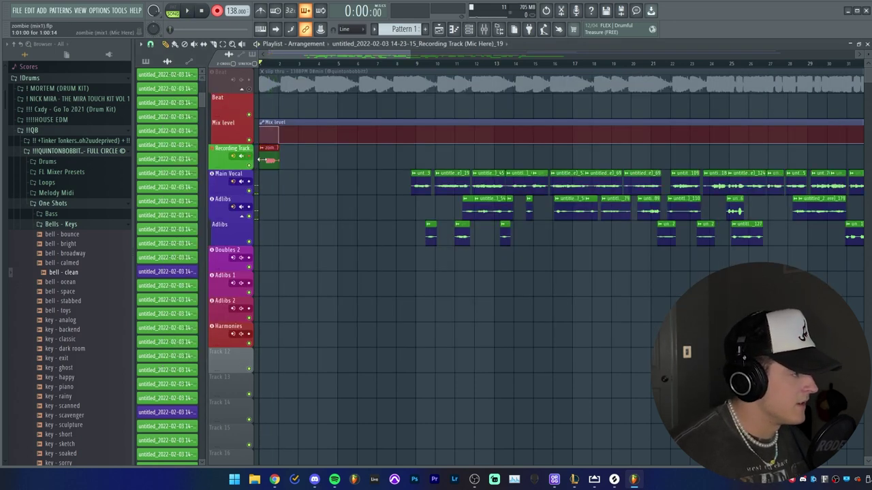
{"action": "left_click", "coordinate": [325, 176]}
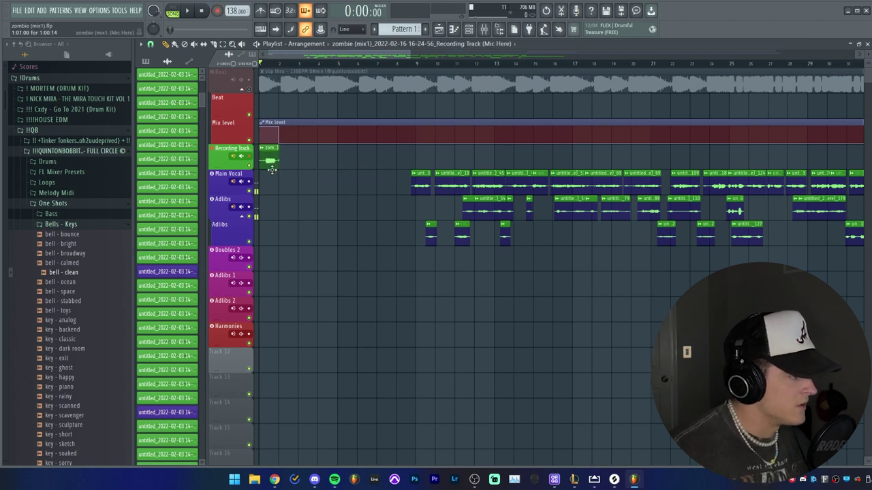
{"action": "left_click_drag", "start_coordinate": [273, 162], "coordinate": [273, 186]}
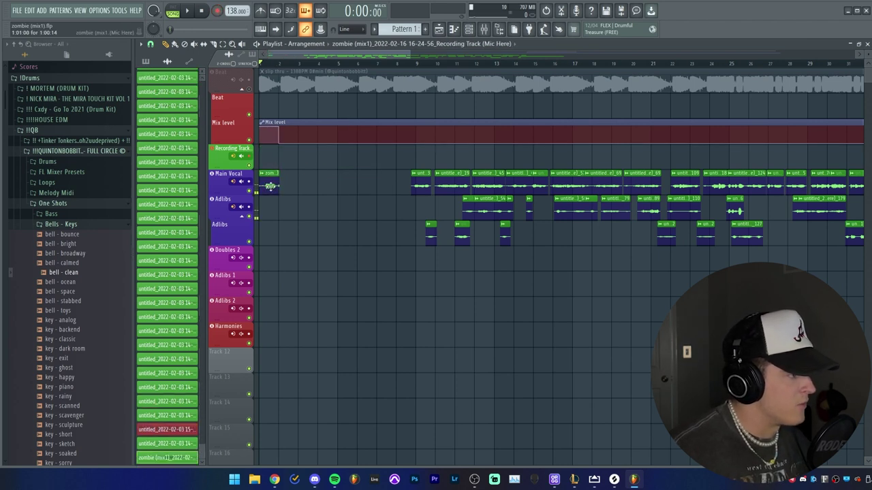
{"action": "double_click", "coordinate": [269, 186]}
{"action": "left_click", "coordinate": [473, 172]}
Audition the test clip through Main Vocal, delete it, and unmute the Beat track
{"action": "key", "text": "space"}
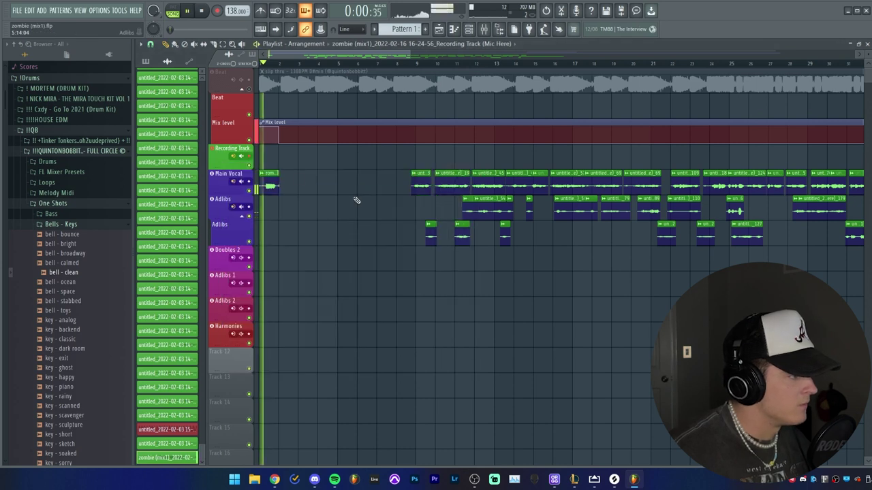
{"action": "key", "text": "space"}
{"action": "right_click", "coordinate": [265, 188]}
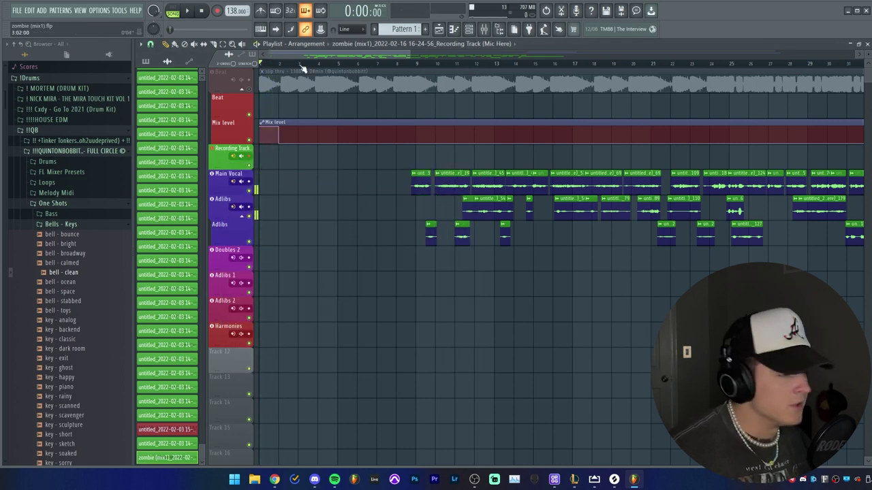
{"action": "scroll", "coordinate": [303, 68], "scroll_direction": "down", "scroll_amount": 5}
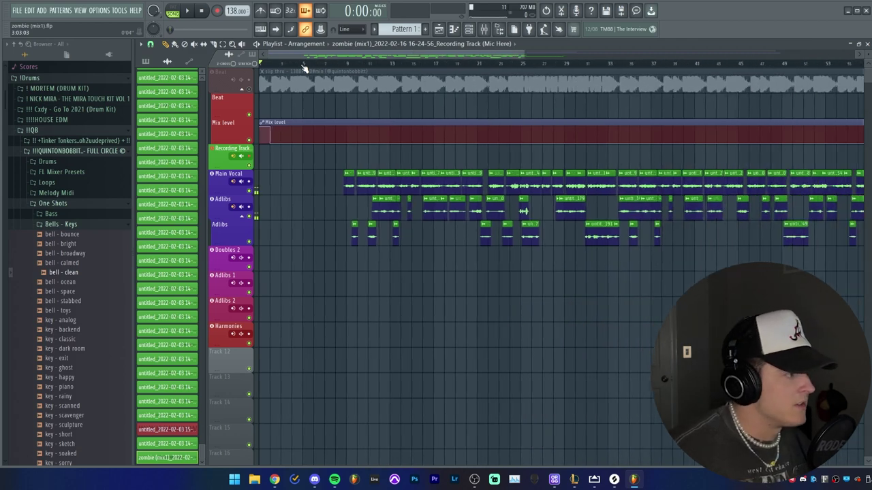
{"action": "left_click", "coordinate": [249, 90]}
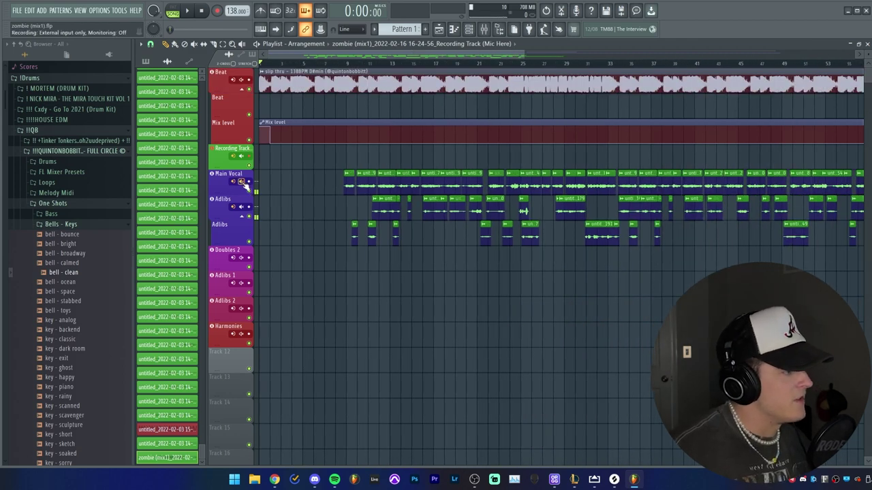
Set Main Vocal's record arm options to record external input with Monitor external input On
{"action": "right_click", "coordinate": [241, 182]}
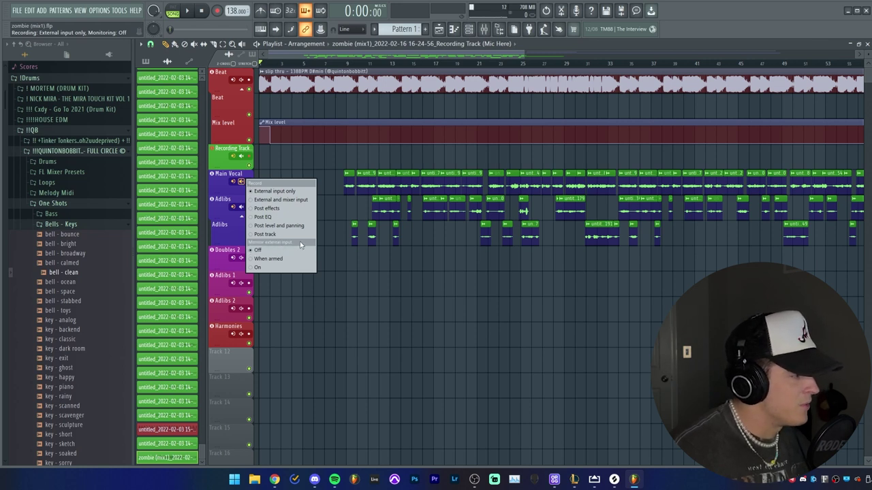
{"action": "left_click", "coordinate": [260, 268]}
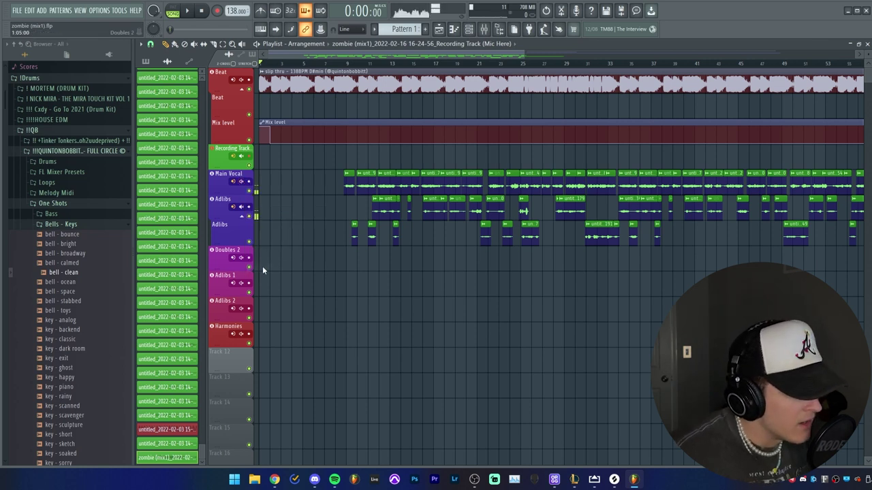
{"action": "left_click", "coordinate": [244, 182]}
{"action": "scroll", "coordinate": [334, 68], "scroll_direction": "down", "scroll_amount": 3}
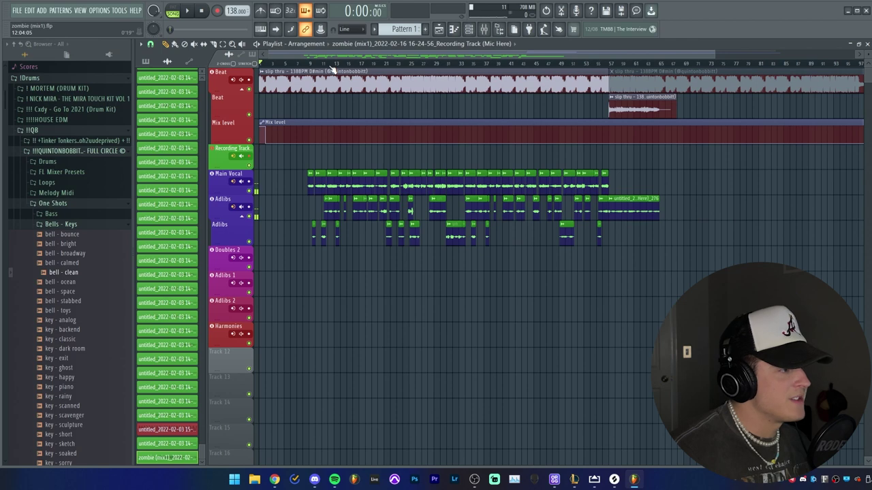
{"action": "scroll", "coordinate": [332, 70], "scroll_direction": "down", "scroll_amount": 1}
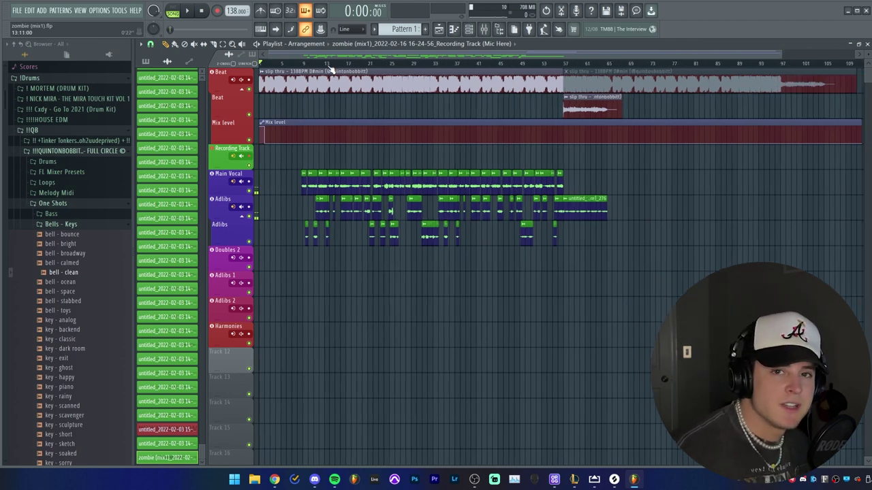
{"action": "scroll", "coordinate": [330, 70], "scroll_direction": "down", "scroll_amount": 1}
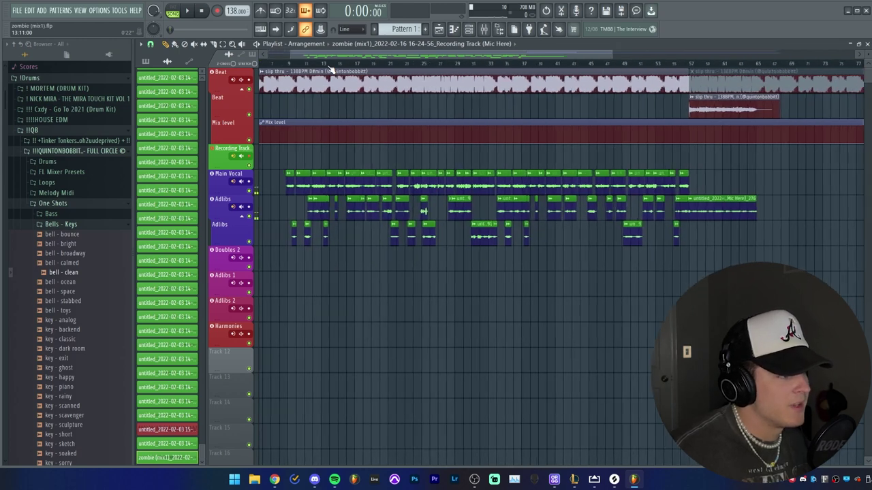